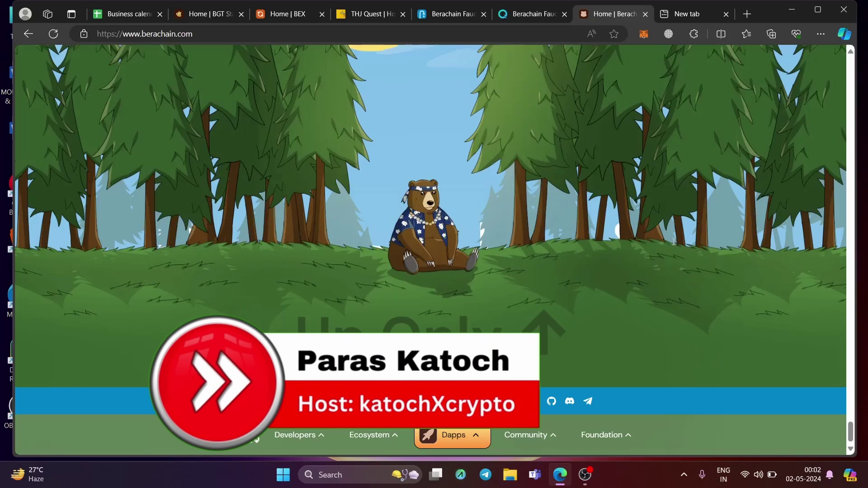
- Check the Berachain testnet faucet with the wallet filled in, then switch to the QuickNode Artio faucet
{"action": "scroll", "coordinate": [683, 233], "scroll_direction": "up", "scroll_amount": 5}
{"action": "scroll", "coordinate": [661, 256], "scroll_direction": "up", "scroll_amount": 3}
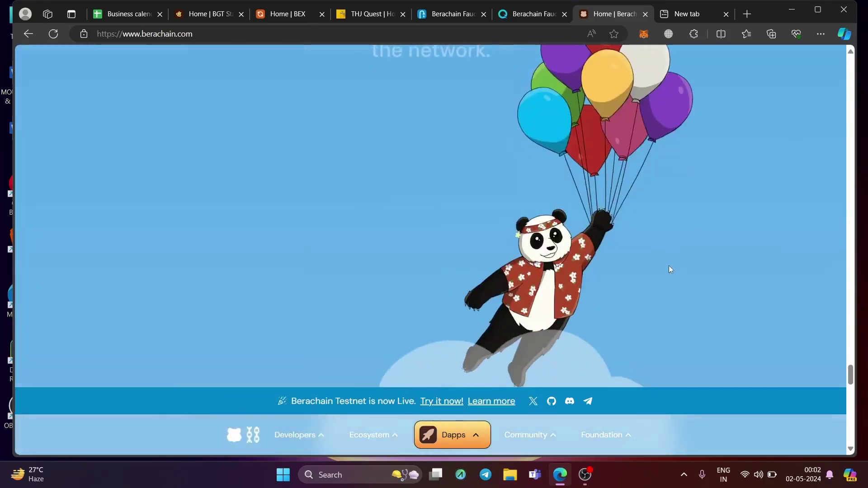
{"action": "scroll", "coordinate": [674, 254], "scroll_direction": "up", "scroll_amount": 3}
{"action": "scroll", "coordinate": [674, 251], "scroll_direction": "up", "scroll_amount": 2}
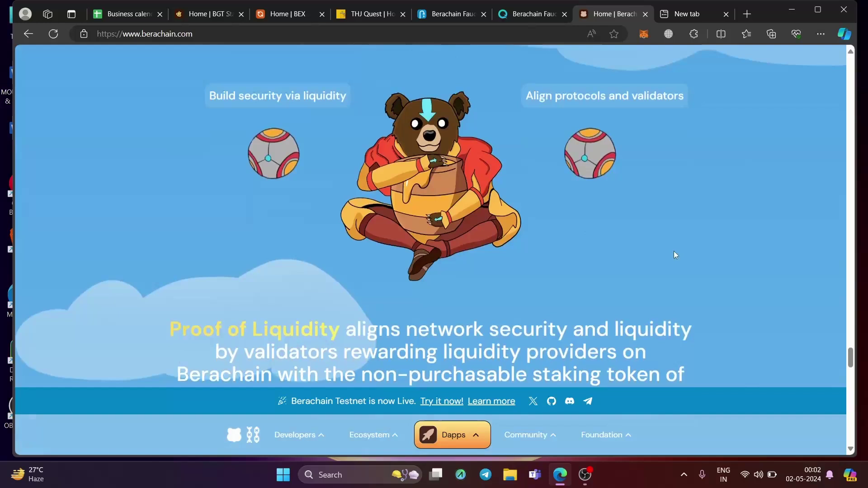
{"action": "scroll", "coordinate": [674, 252], "scroll_direction": "down", "scroll_amount": 2}
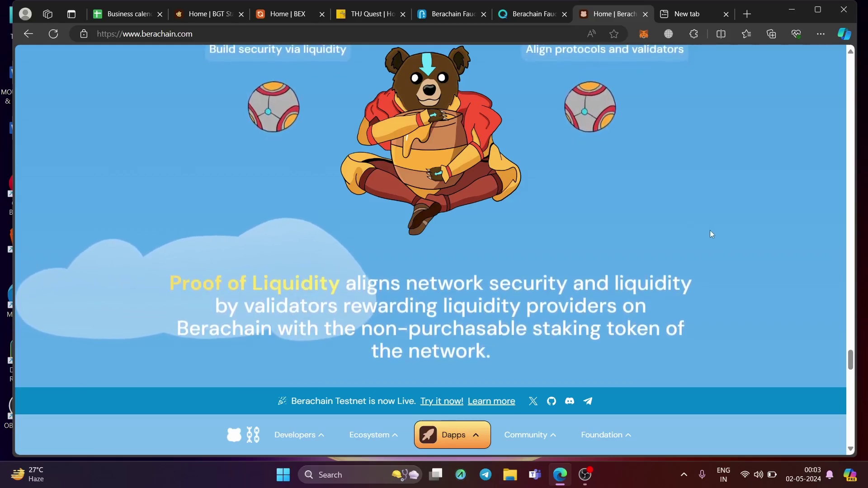
{"action": "scroll", "coordinate": [705, 234], "scroll_direction": "up", "scroll_amount": 4}
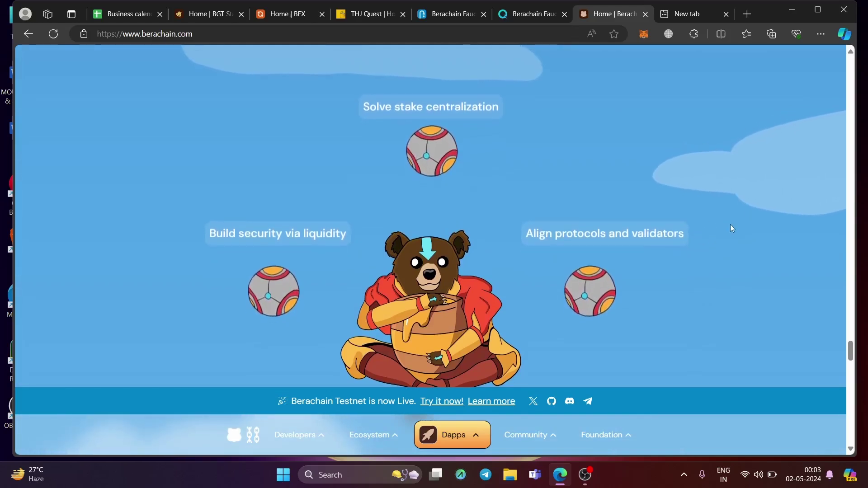
{"action": "scroll", "coordinate": [730, 229], "scroll_direction": "up", "scroll_amount": 4}
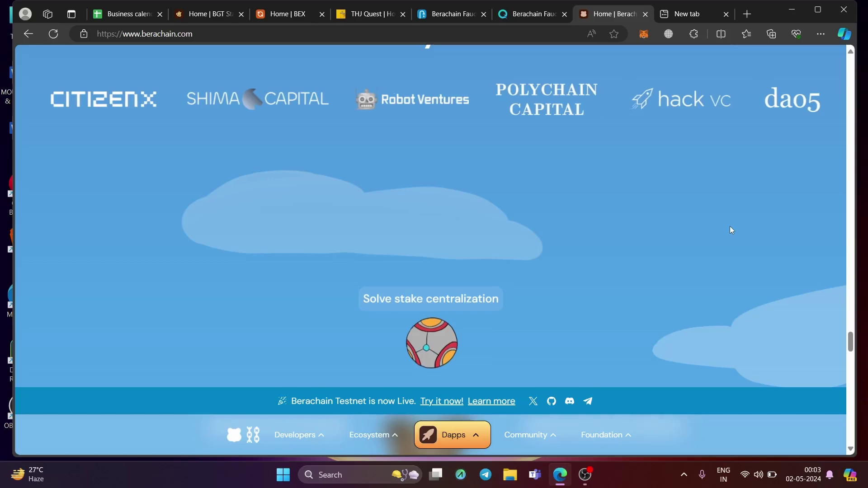
{"action": "scroll", "coordinate": [729, 228], "scroll_direction": "up", "scroll_amount": 4}
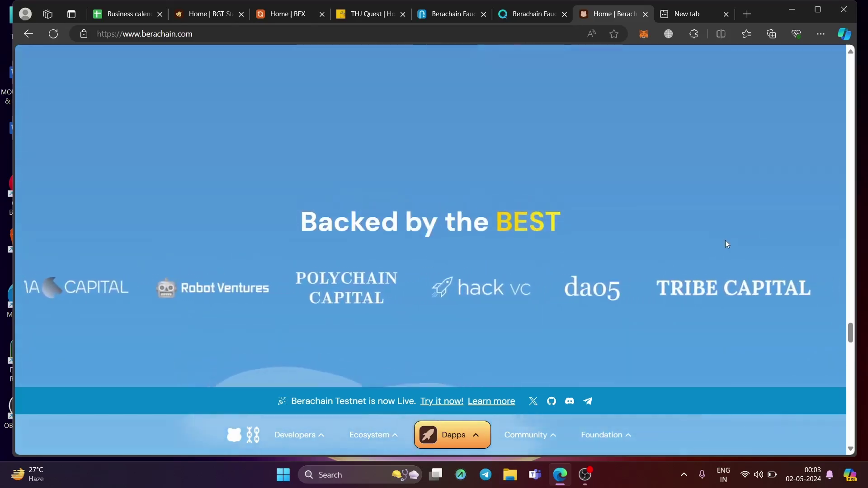
{"action": "scroll", "coordinate": [725, 240], "scroll_direction": "up", "scroll_amount": 4}
{"action": "scroll", "coordinate": [725, 240], "scroll_direction": "up", "scroll_amount": 2}
{"action": "scroll", "coordinate": [726, 244], "scroll_direction": "up", "scroll_amount": 2}
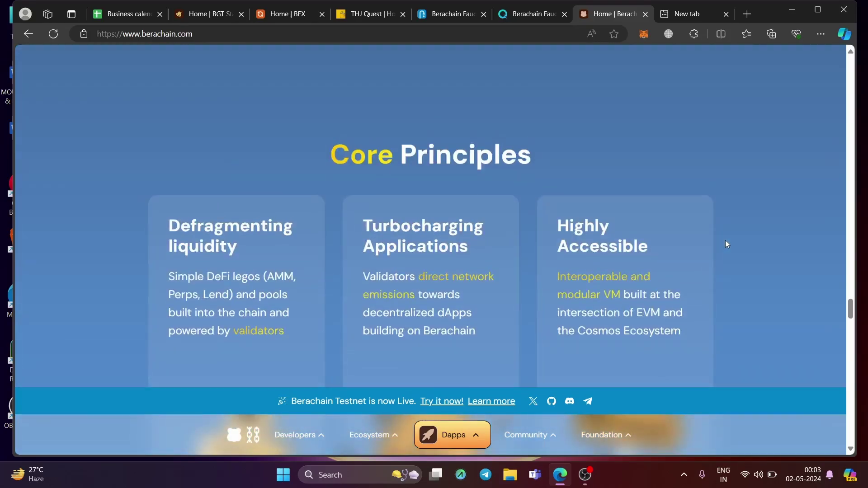
{"action": "scroll", "coordinate": [737, 240], "scroll_direction": "up", "scroll_amount": 3}
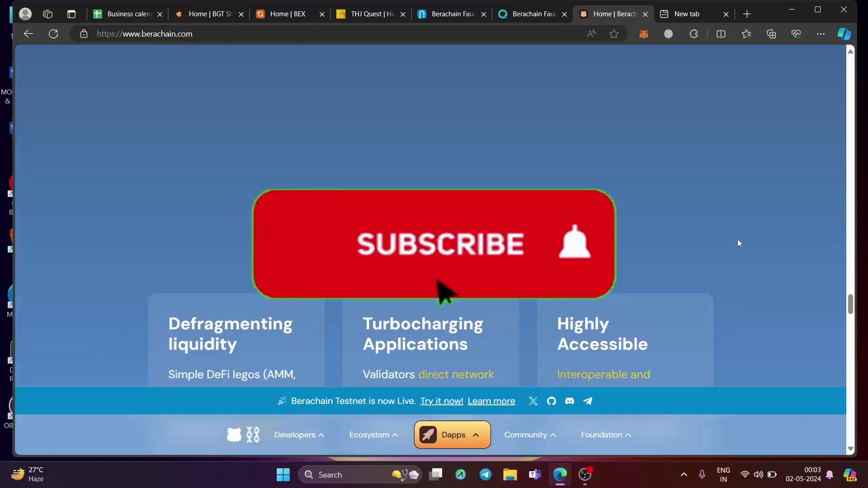
{"action": "scroll", "coordinate": [742, 278], "scroll_direction": "up", "scroll_amount": 4}
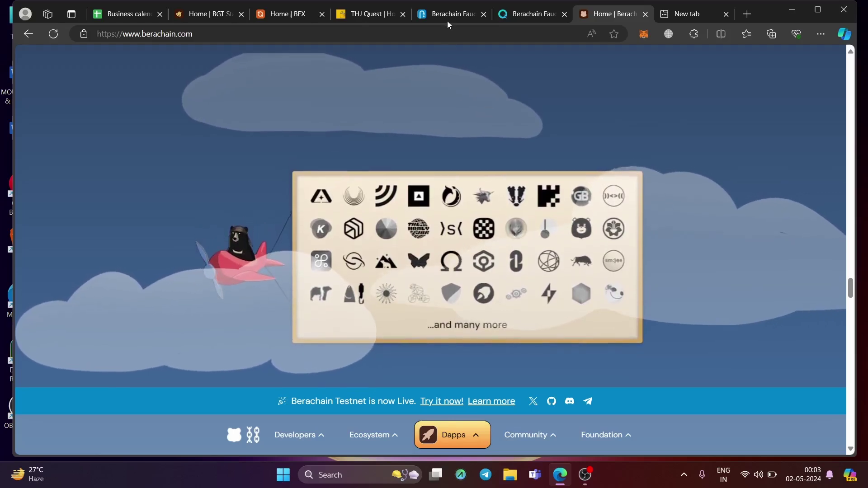
{"action": "left_click", "coordinate": [476, 21]}
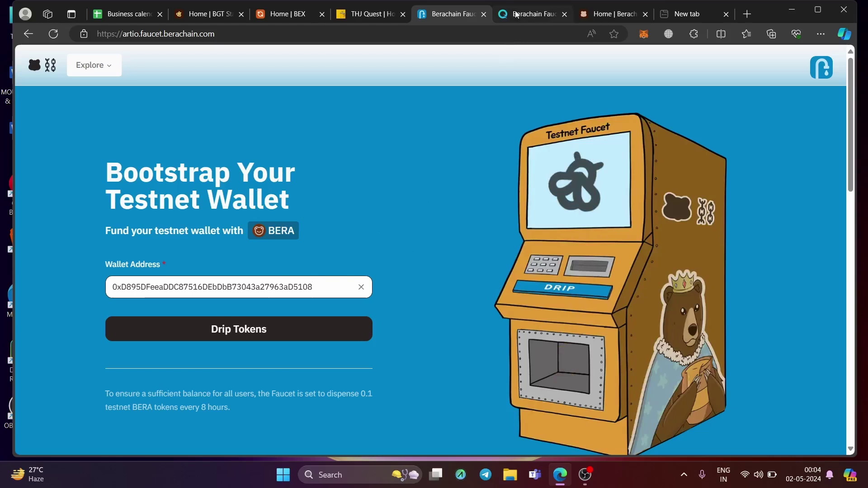
{"action": "left_click", "coordinate": [531, 13]}
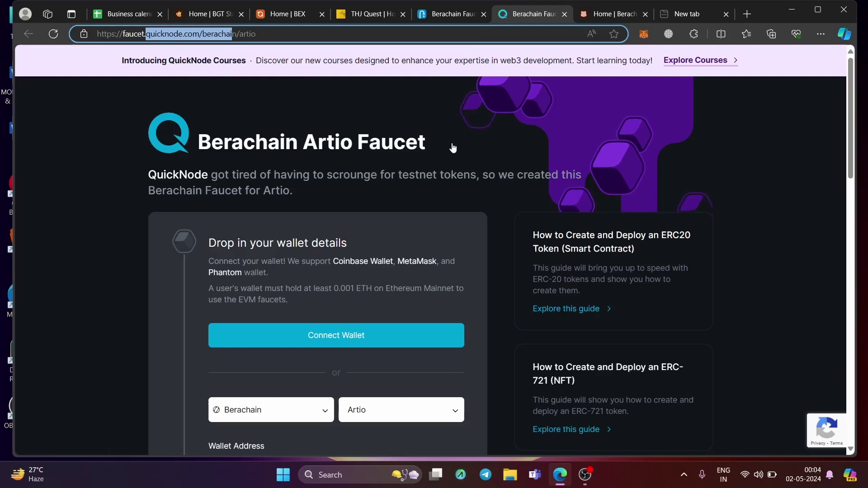
{"action": "left_click", "coordinate": [642, 35]}
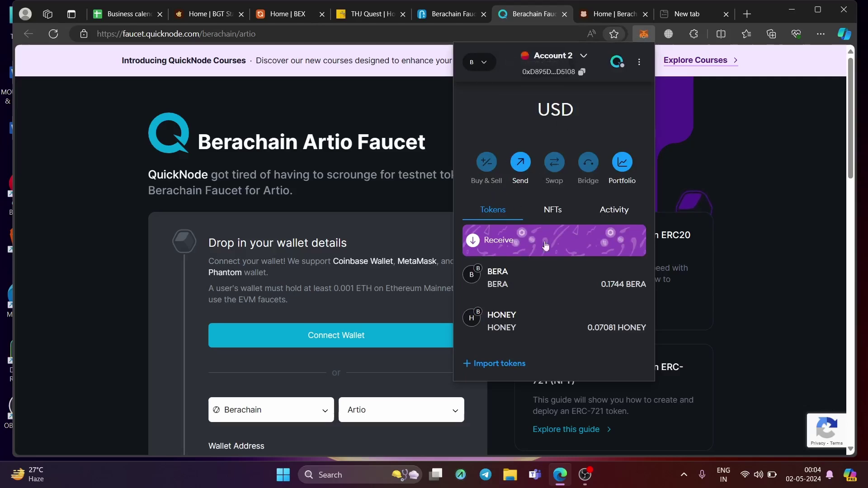
{"action": "left_click", "coordinate": [614, 211]}
{"action": "scroll", "coordinate": [563, 278], "scroll_direction": "down", "scroll_amount": 10}
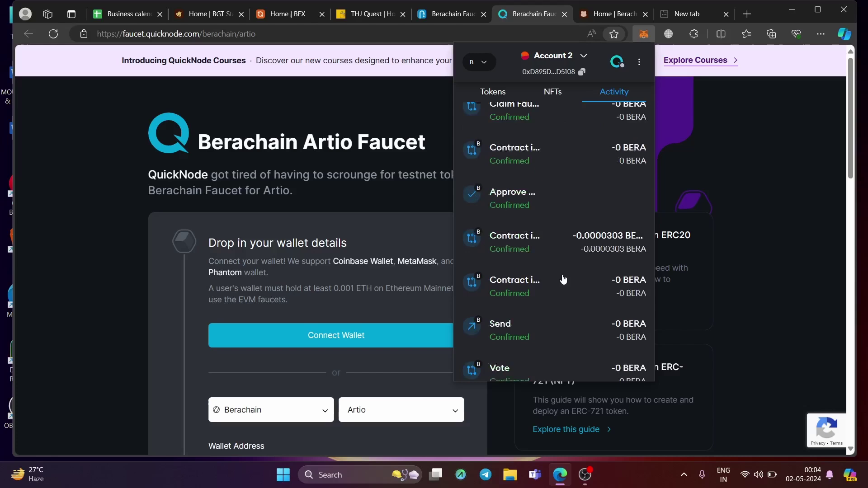
{"action": "scroll", "coordinate": [562, 278], "scroll_direction": "down", "scroll_amount": 3}
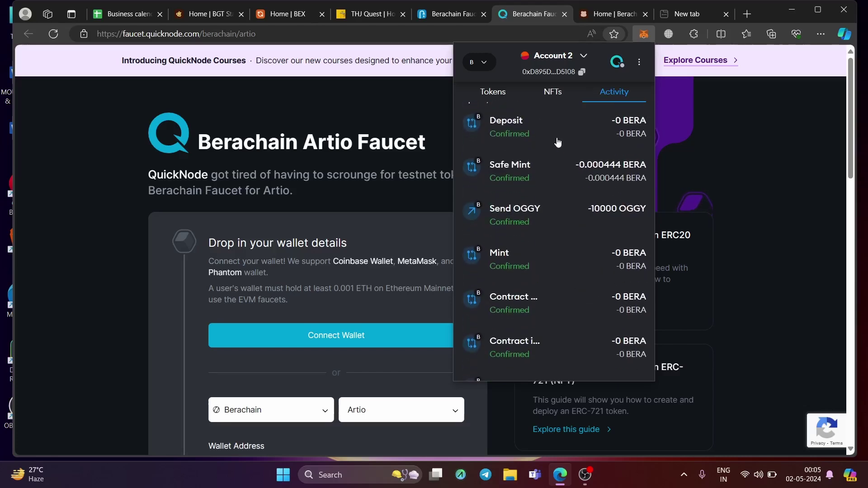
{"action": "scroll", "coordinate": [604, 286], "scroll_direction": "up", "scroll_amount": 2}
{"action": "key", "text": "Escape"}
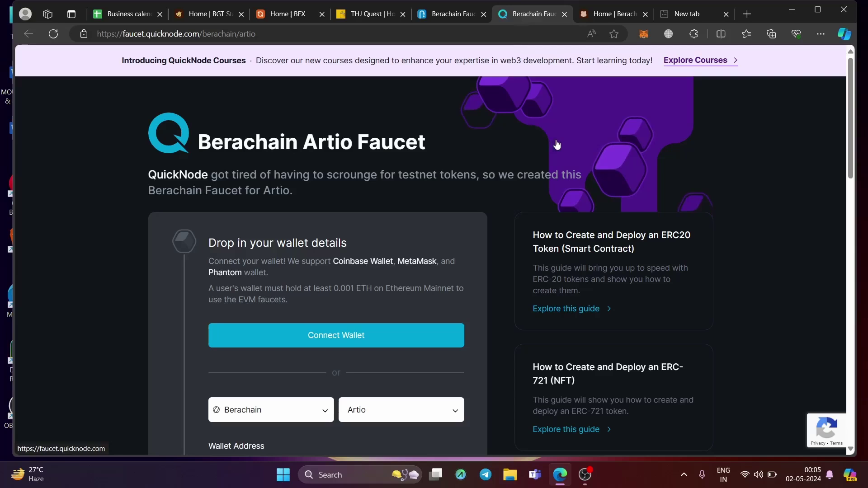
- Open the artio.bex.berachain.com link in cell A4 of the airdrop links sheet
{"action": "left_click", "coordinate": [113, 17]}
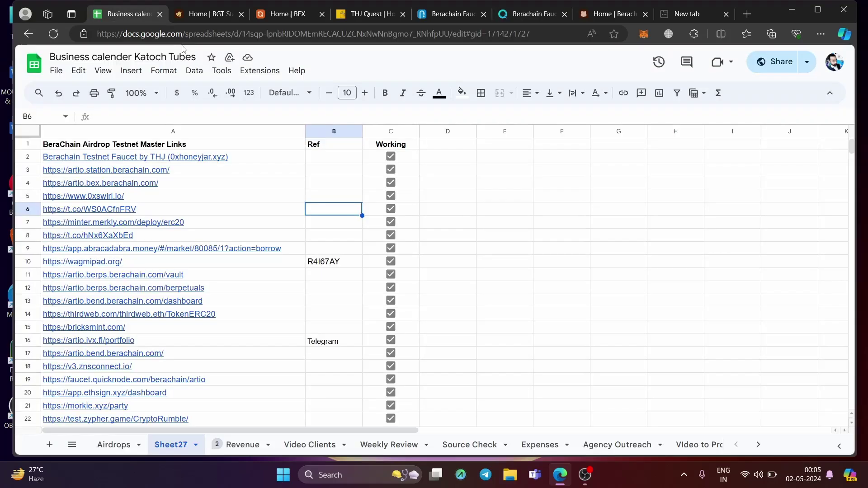
{"action": "mouse_move", "coordinate": [117, 186]}
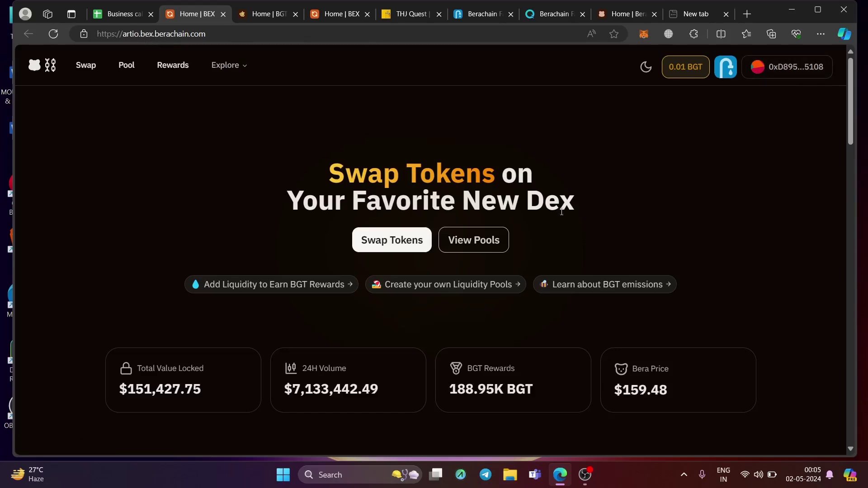
- Set up a 0.01 BERA to HONEY swap on the Swap page and preview it
{"action": "left_click", "coordinate": [391, 248]}
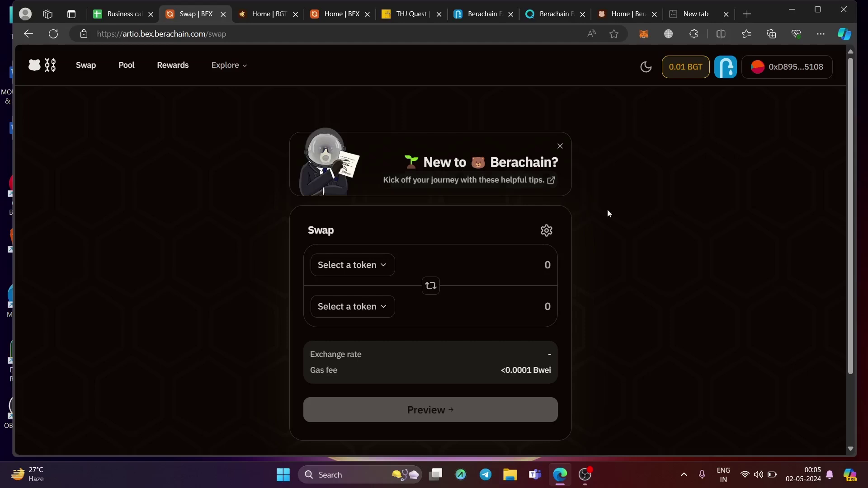
{"action": "scroll", "coordinate": [588, 203], "scroll_direction": "down", "scroll_amount": 2}
{"action": "left_click", "coordinate": [379, 182]}
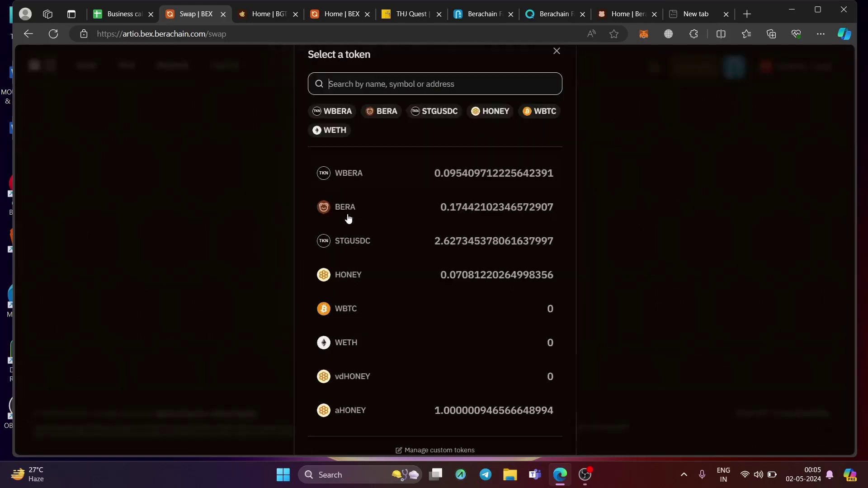
{"action": "left_click", "coordinate": [372, 219]}
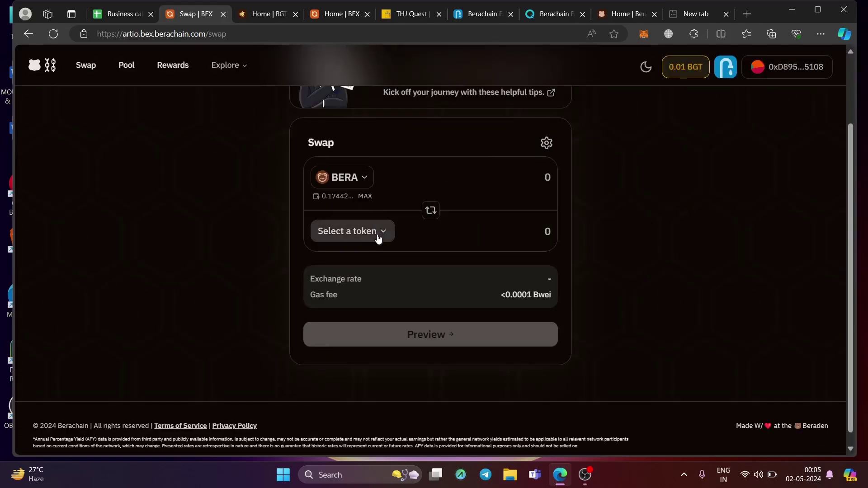
{"action": "left_click", "coordinate": [374, 233]}
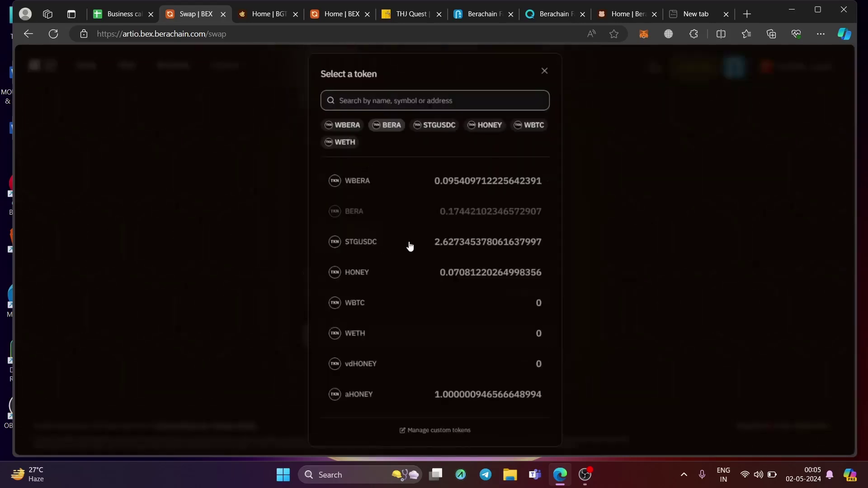
{"action": "left_click", "coordinate": [359, 276]}
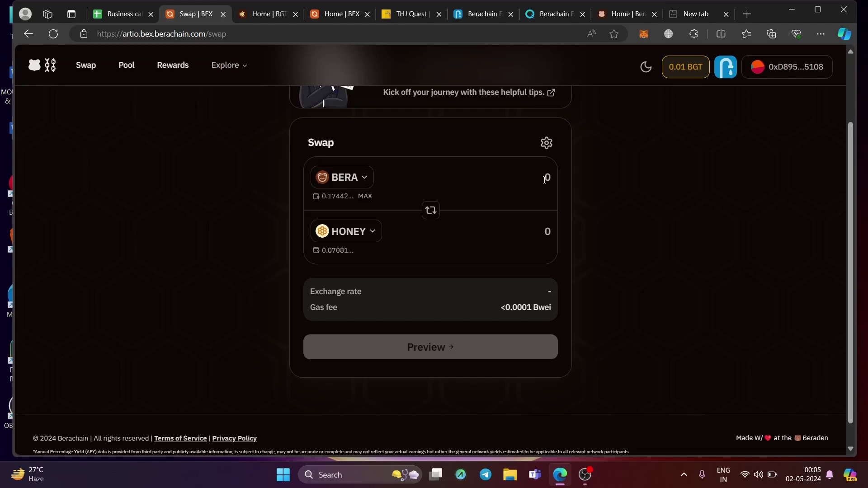
{"action": "left_click", "coordinate": [375, 241]}
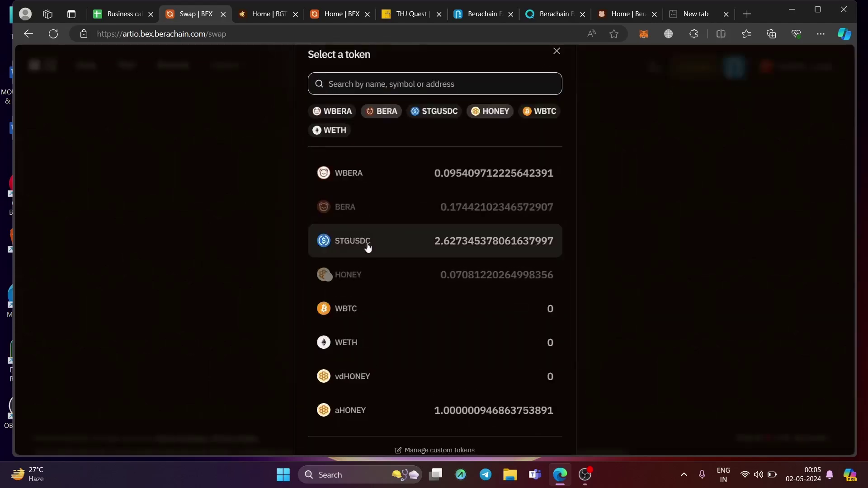
{"action": "left_click", "coordinate": [585, 209]}
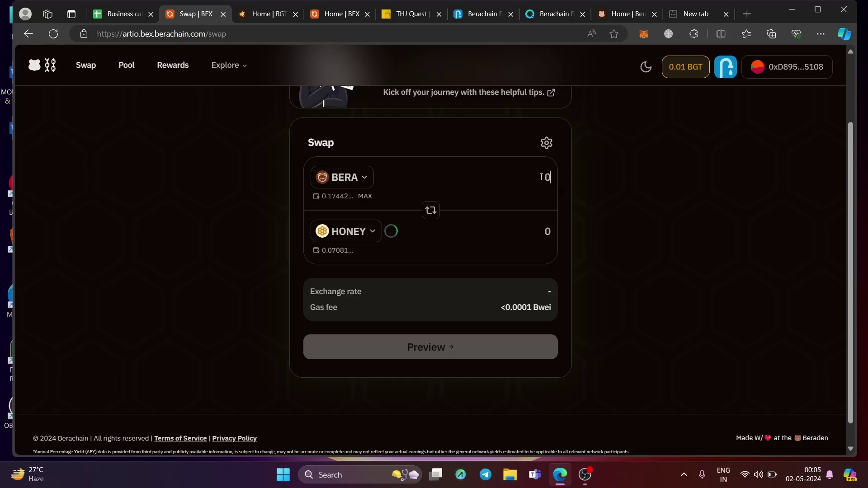
{"action": "type", "text": "0.01"}
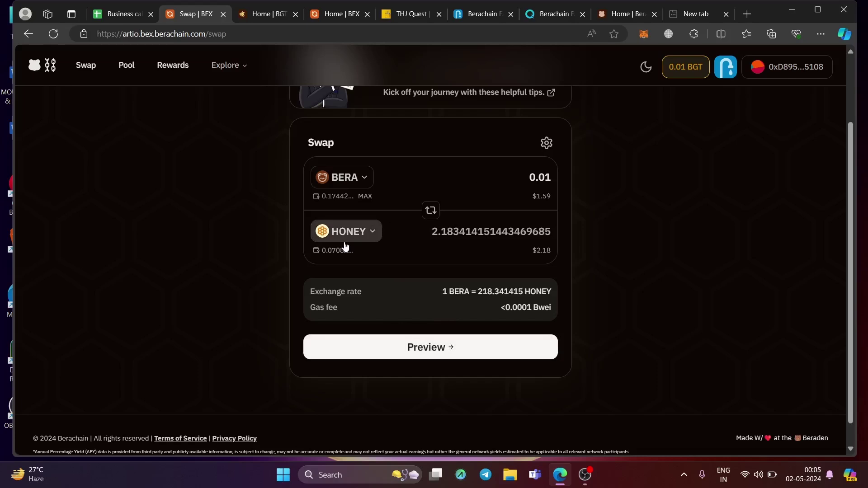
{"action": "left_click", "coordinate": [433, 359]}
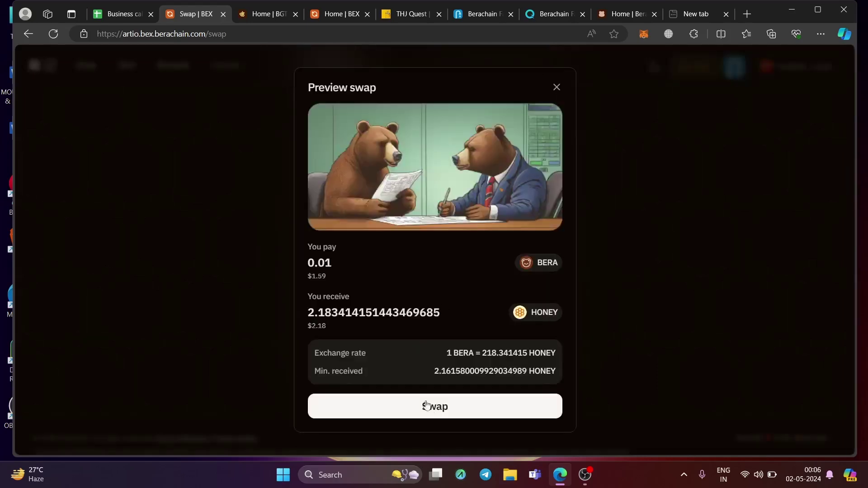
- Submit the 0.01 BERA to HONEY swap, approve it in MetaMask, and dismiss the error
{"action": "left_click", "coordinate": [434, 407]}
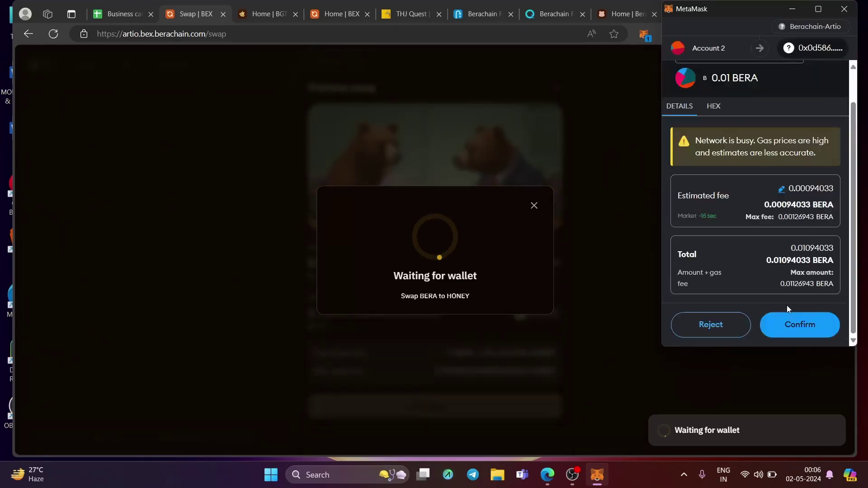
{"action": "left_click", "coordinate": [809, 332]}
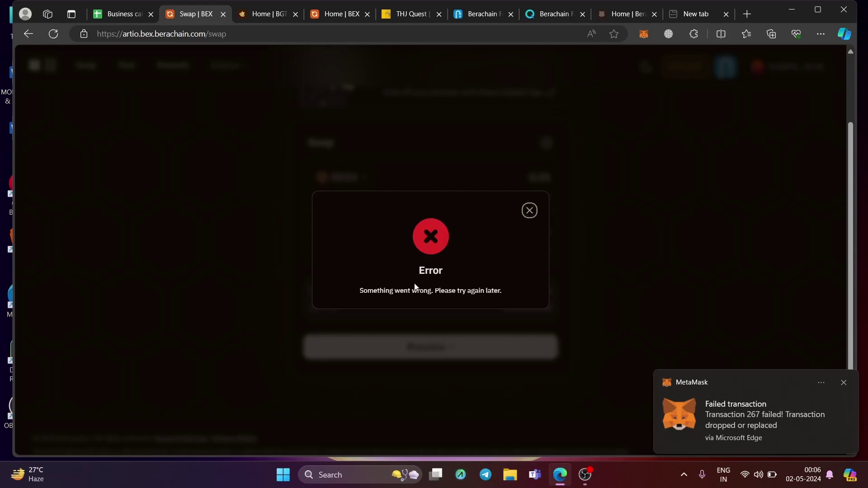
{"action": "left_click", "coordinate": [530, 211]}
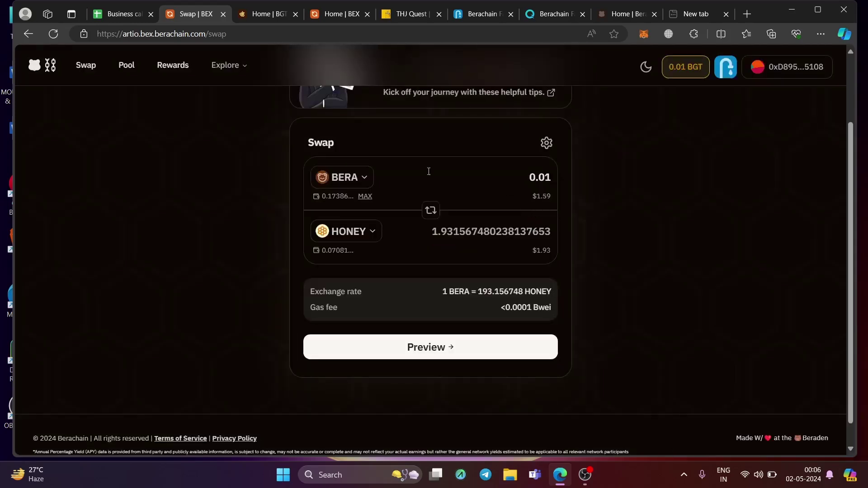
- Change the receive token to STGUSDC, then go to the liquidity pools list
{"action": "left_click", "coordinate": [372, 241]}
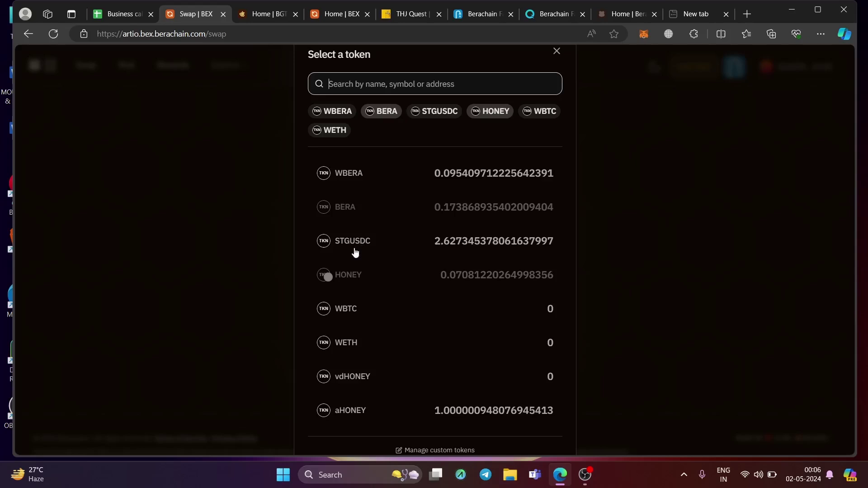
{"action": "left_click", "coordinate": [440, 251]}
{"action": "left_click", "coordinate": [378, 322]}
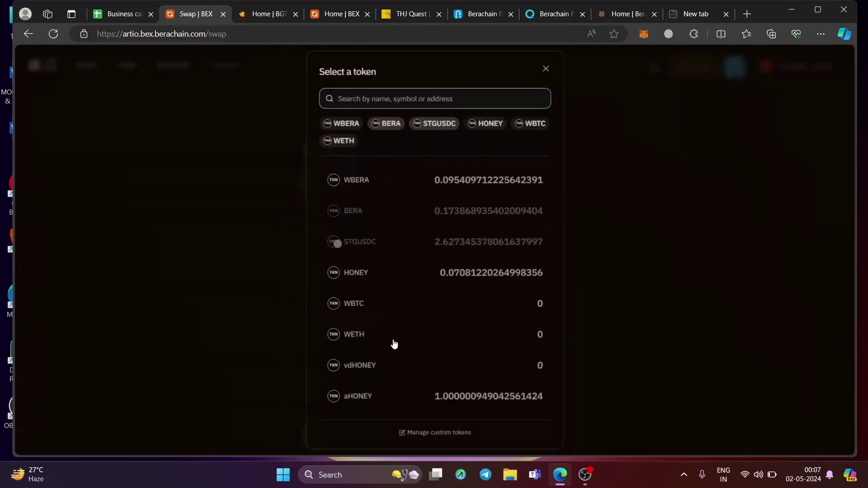
{"action": "left_click", "coordinate": [229, 132]}
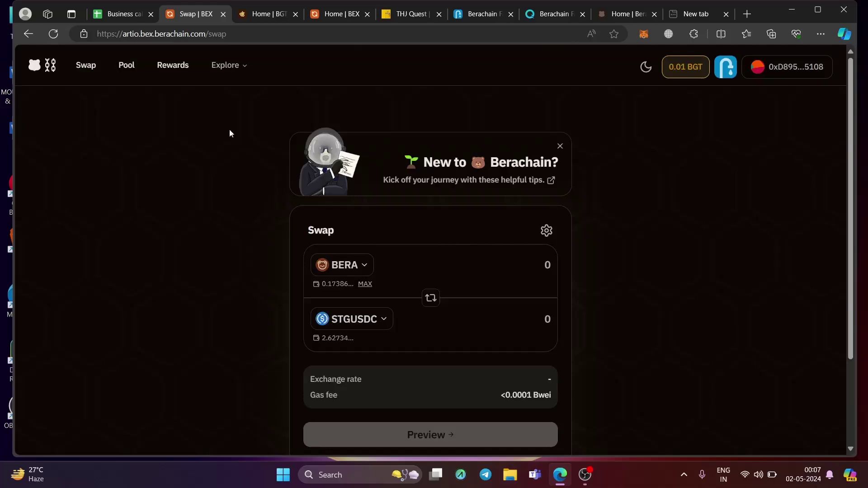
{"action": "left_click", "coordinate": [122, 79]}
{"action": "scroll", "coordinate": [431, 201], "scroll_direction": "down", "scroll_amount": 5}
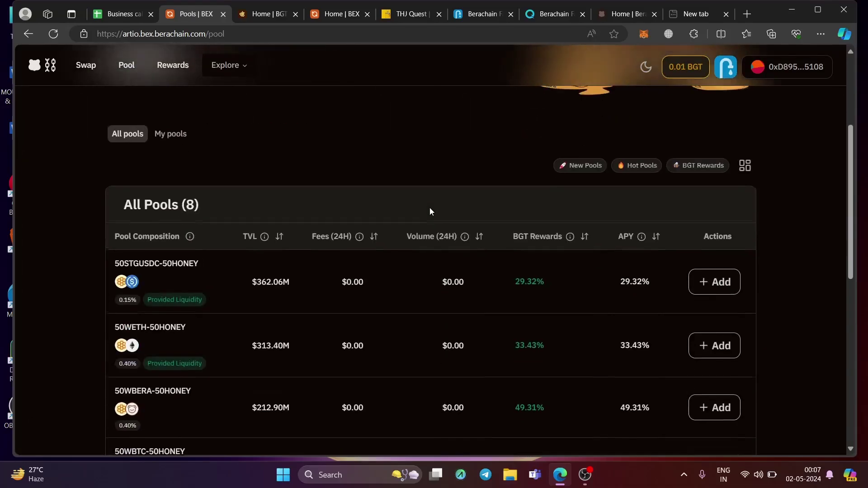
{"action": "scroll", "coordinate": [430, 213], "scroll_direction": "down", "scroll_amount": 2}
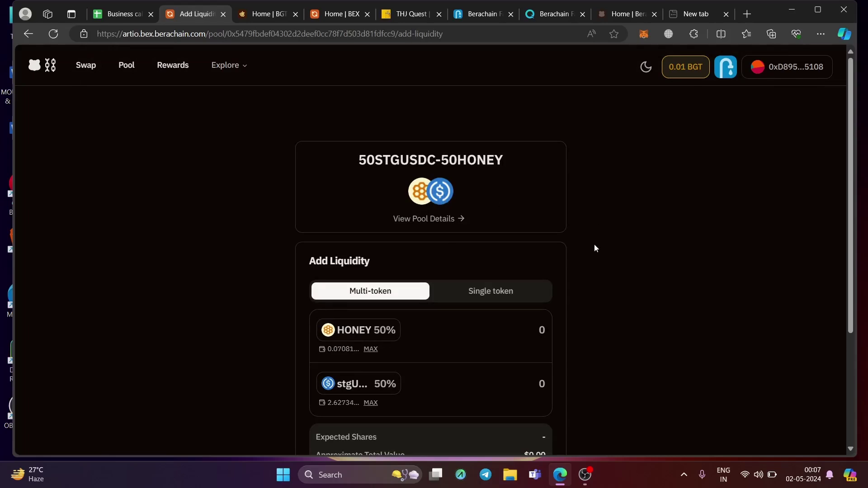
{"action": "scroll", "coordinate": [594, 248], "scroll_direction": "down", "scroll_amount": 4}
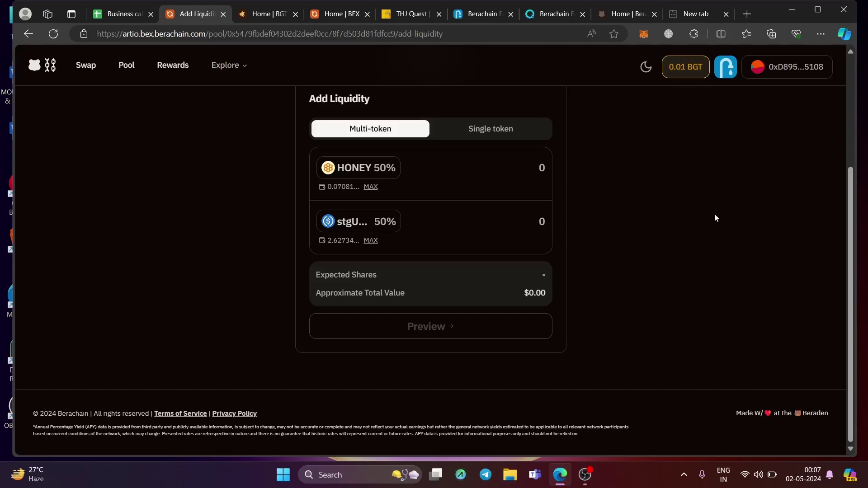
{"action": "left_click", "coordinate": [370, 187]}
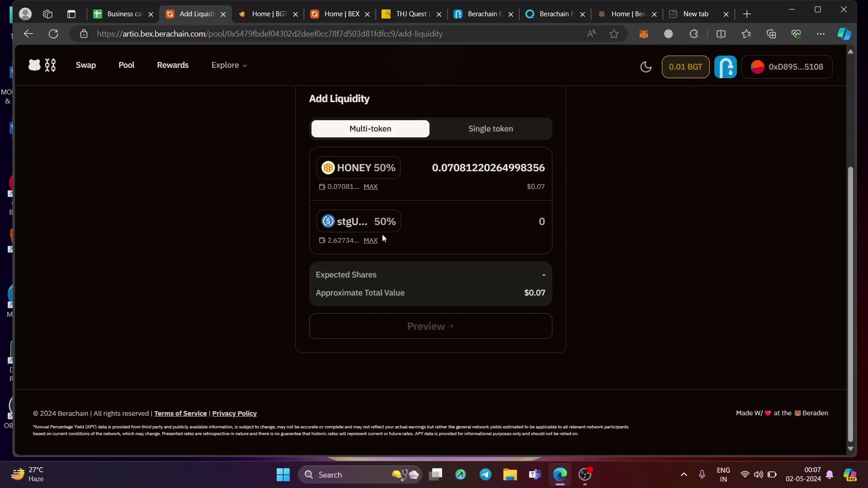
{"action": "left_click", "coordinate": [371, 240]}
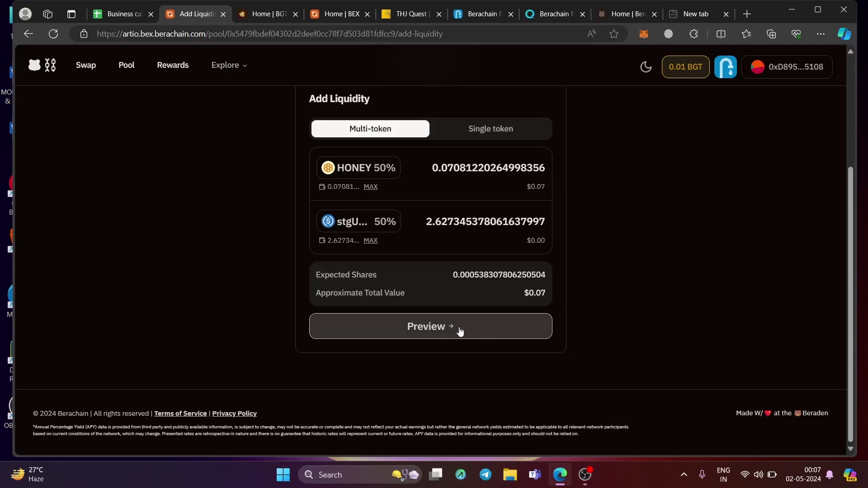
{"action": "left_click", "coordinate": [126, 72]}
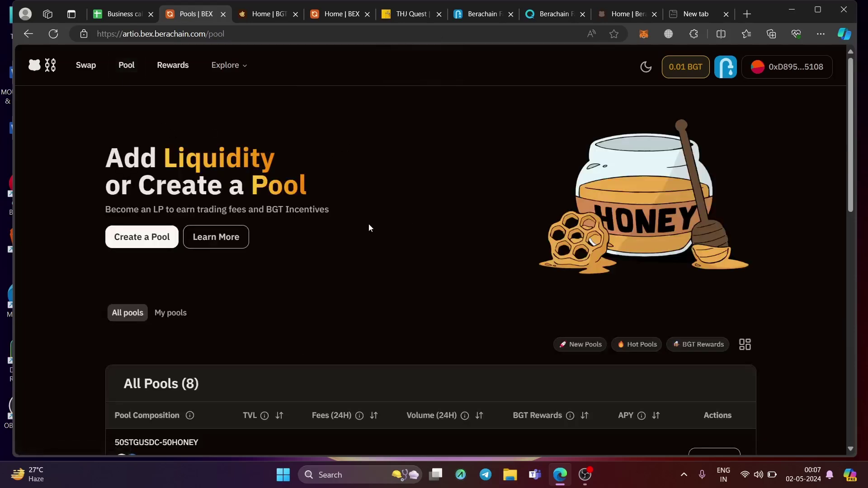
- Filter to My pools and open the 50STGUSDC-50HONEY pool details
{"action": "scroll", "coordinate": [194, 241], "scroll_direction": "down", "scroll_amount": 2}
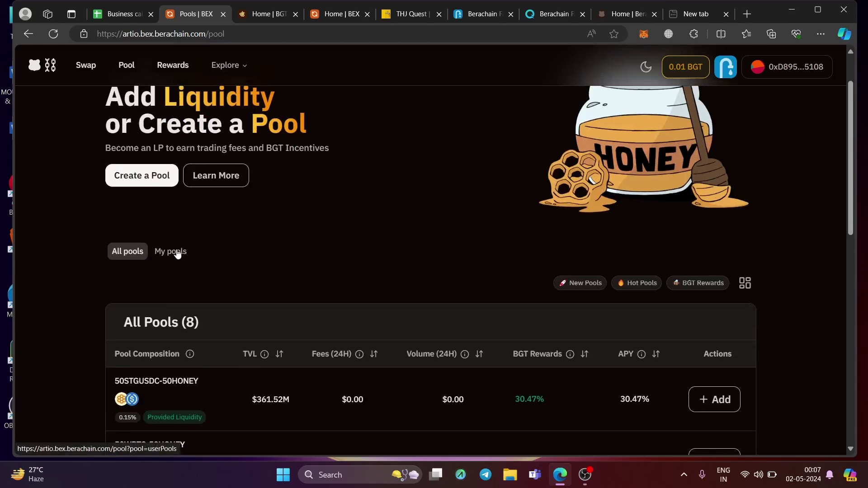
{"action": "left_click", "coordinate": [175, 252]}
{"action": "scroll", "coordinate": [430, 230], "scroll_direction": "down", "scroll_amount": 5}
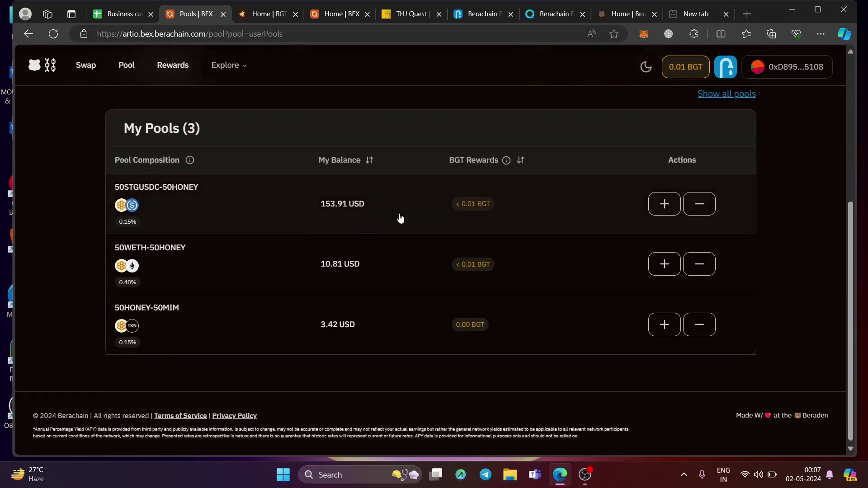
{"action": "left_click", "coordinate": [565, 211]}
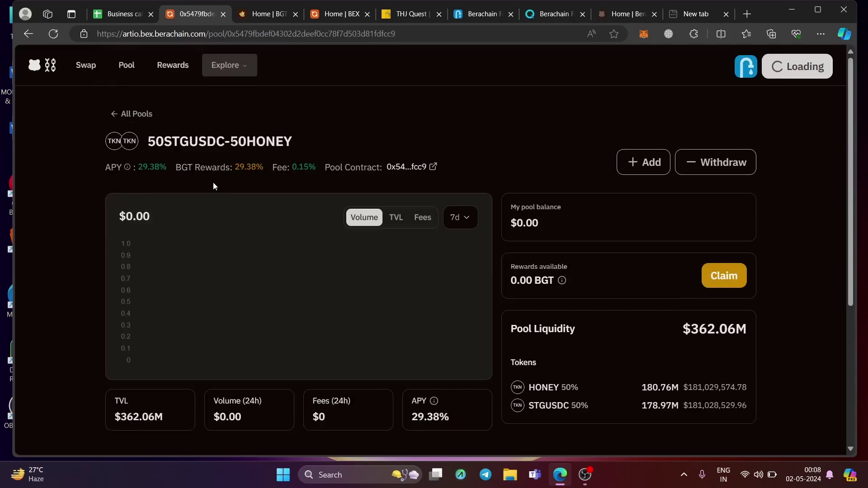
{"action": "scroll", "coordinate": [278, 205], "scroll_direction": "down", "scroll_amount": 1}
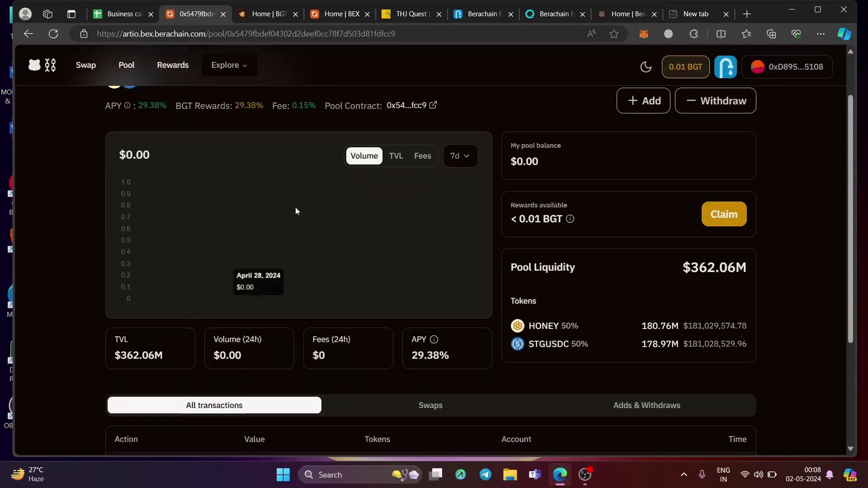
{"action": "double_click", "coordinate": [547, 220]}
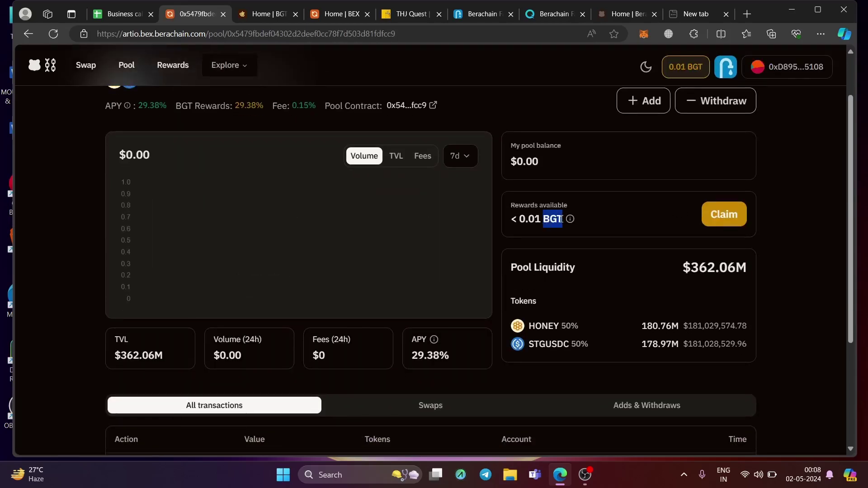
- Claim the full BGT rewards amount, approve it in MetaMask, and close the success message
{"action": "left_click", "coordinate": [729, 217]}
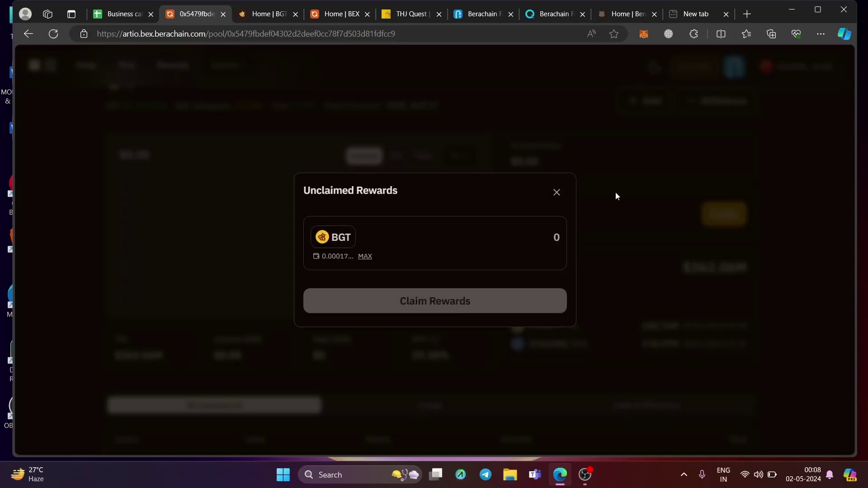
{"action": "left_click", "coordinate": [365, 257]}
{"action": "left_click", "coordinate": [421, 302]}
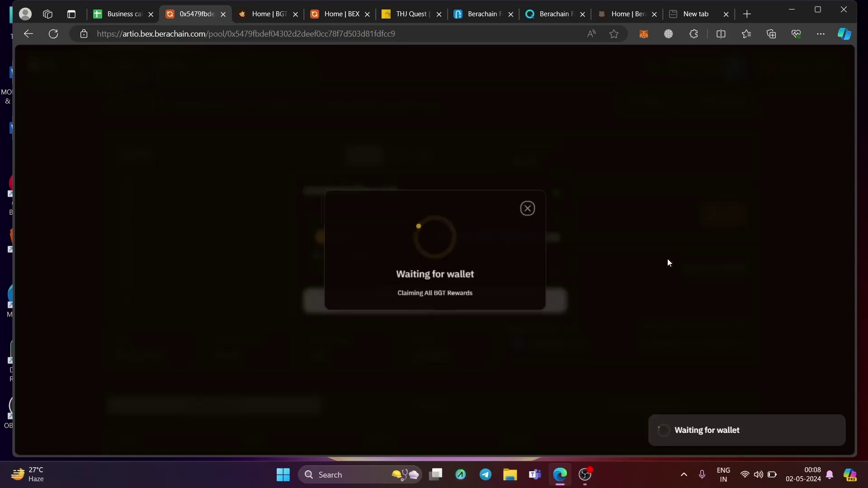
{"action": "left_click", "coordinate": [812, 325]}
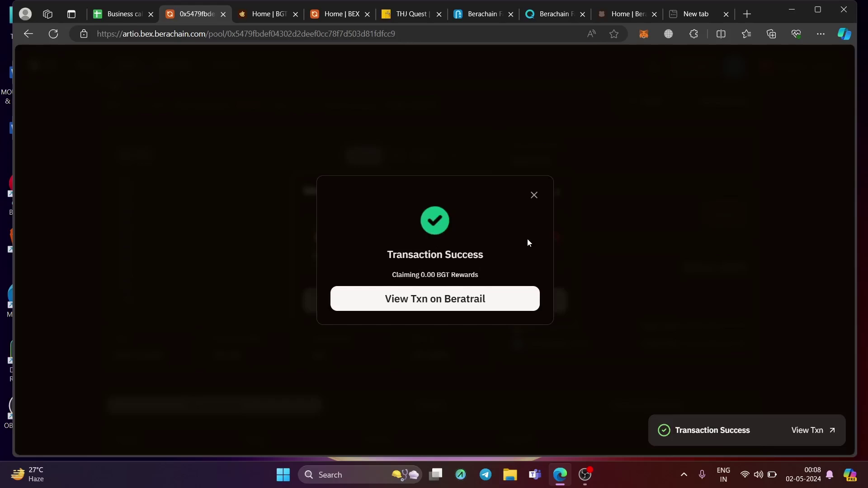
{"action": "left_click", "coordinate": [535, 195]}
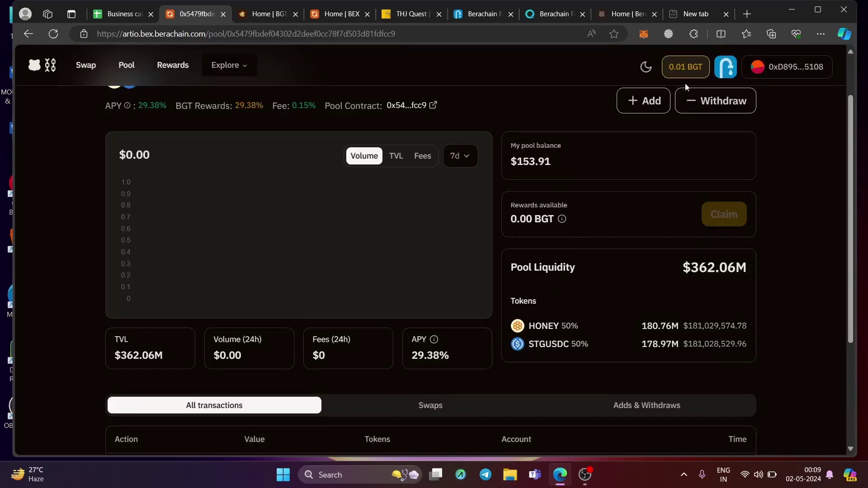
- Open the artio.station.berachain.com link in cell A3 of the airdrop links sheet
{"action": "left_click", "coordinate": [117, 16]}
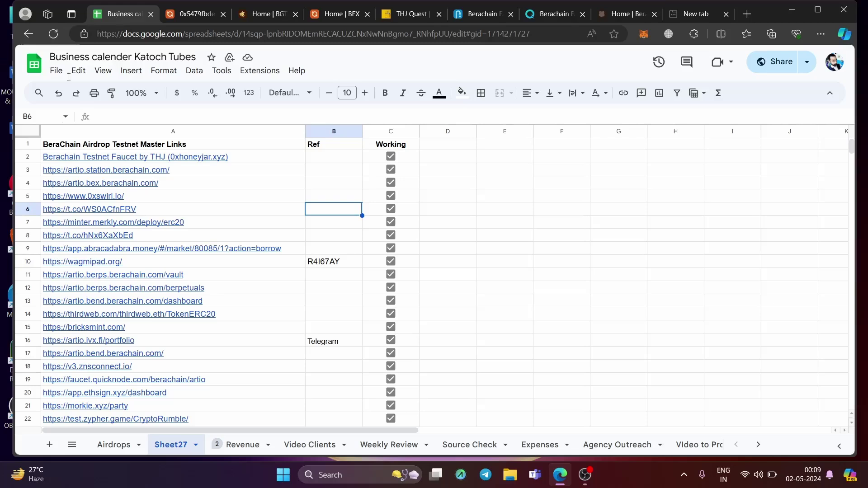
{"action": "left_click", "coordinate": [119, 172]}
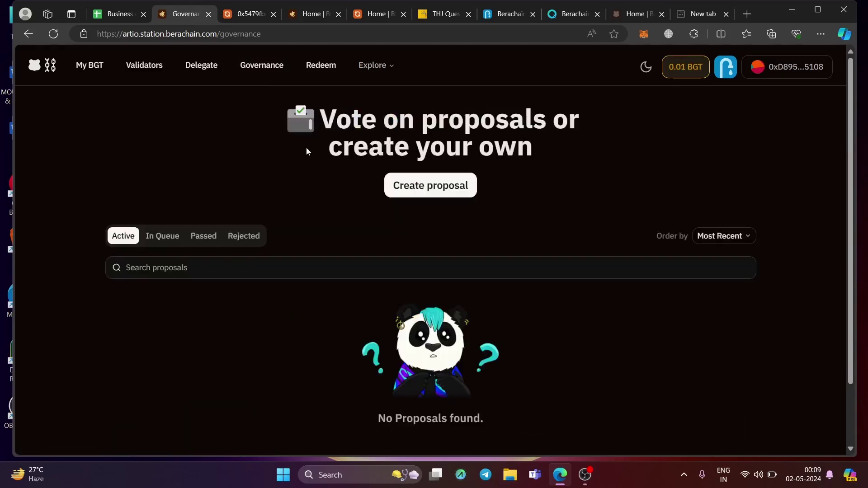
- Vote Yes on proposal 240 'Berachain mainnet not so fast' and approve it in MetaMask
{"action": "left_click", "coordinate": [292, 179]}
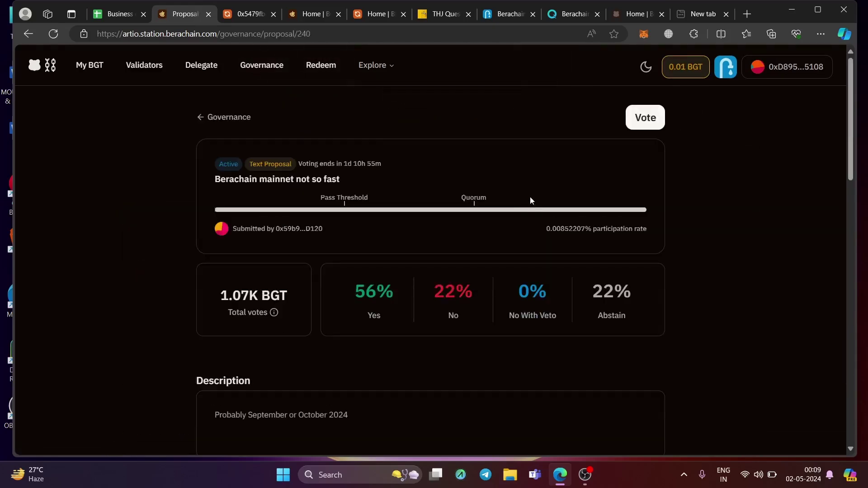
{"action": "left_click", "coordinate": [645, 117]}
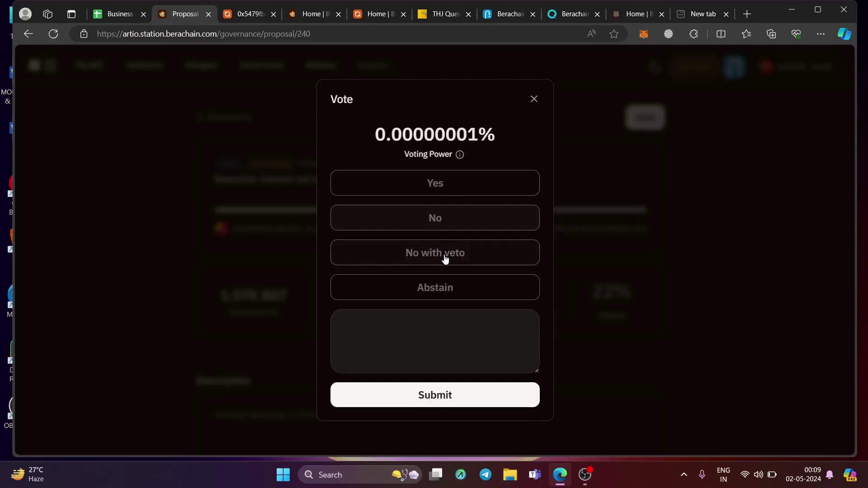
{"action": "left_click", "coordinate": [445, 190]}
{"action": "left_click", "coordinate": [450, 405]}
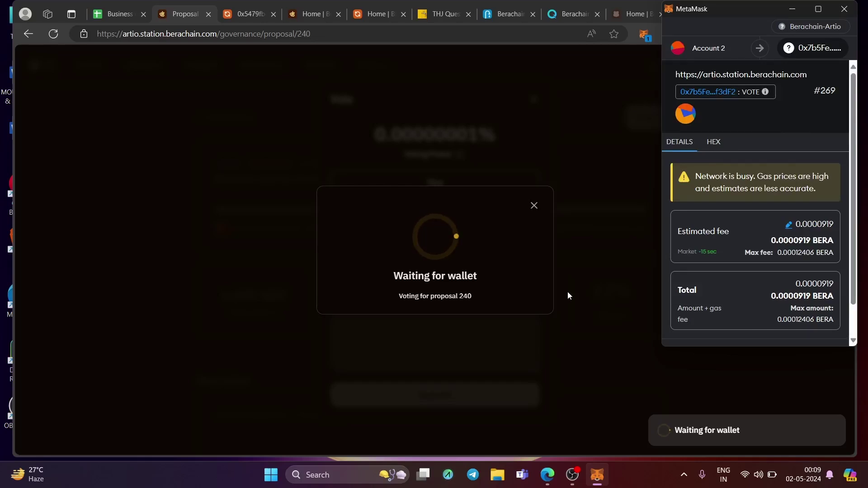
{"action": "scroll", "coordinate": [780, 273], "scroll_direction": "down", "scroll_amount": 2}
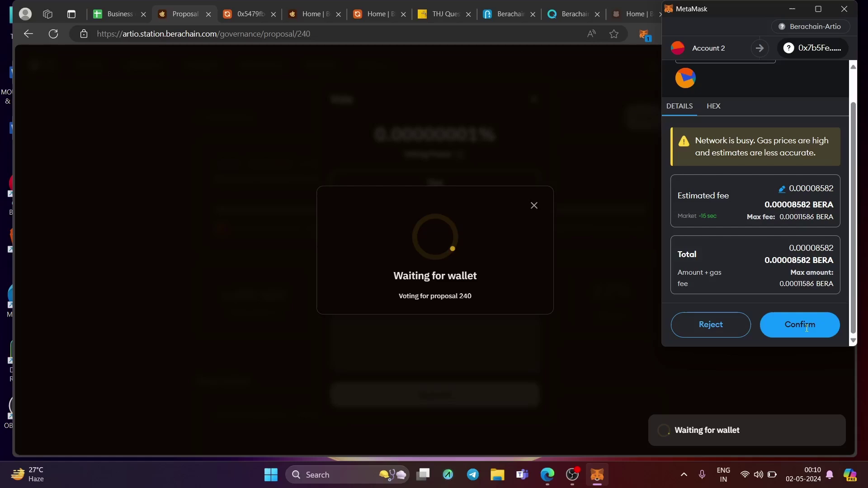
{"action": "left_click", "coordinate": [805, 335]}
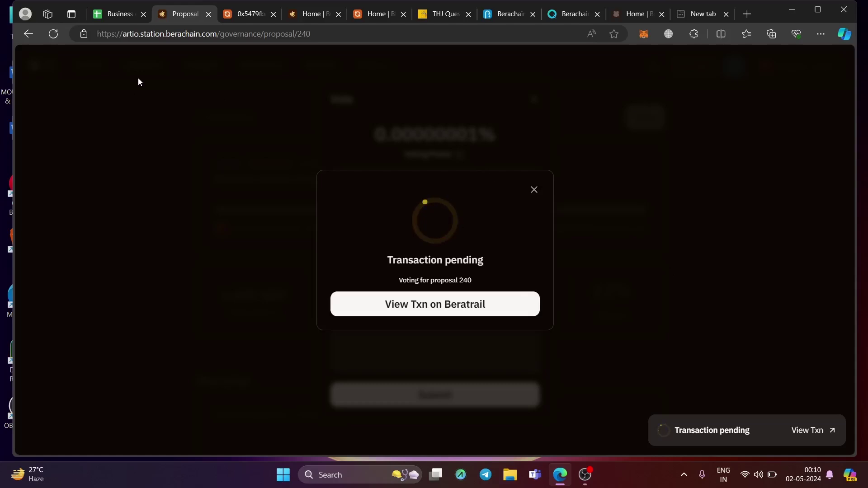
- Check the links sheet, then return and close the vote success and Vote dialogs
{"action": "left_click", "coordinate": [114, 14]}
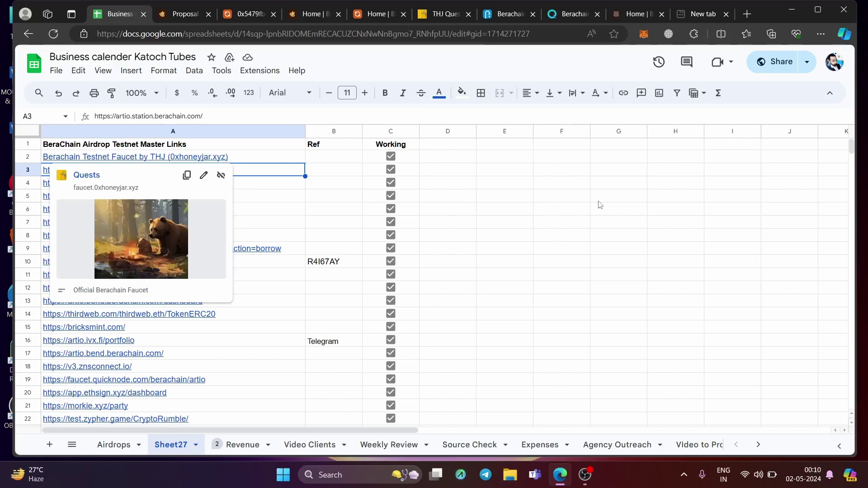
{"action": "left_click", "coordinate": [517, 207]}
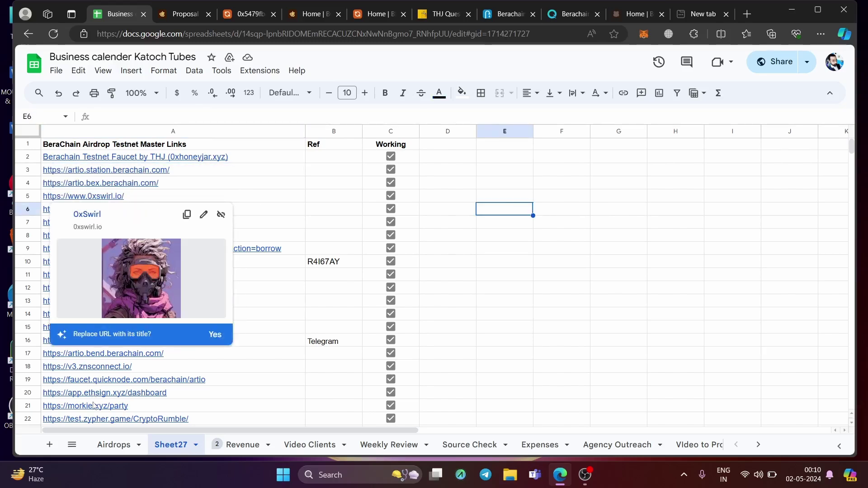
{"action": "left_click", "coordinate": [180, 16]}
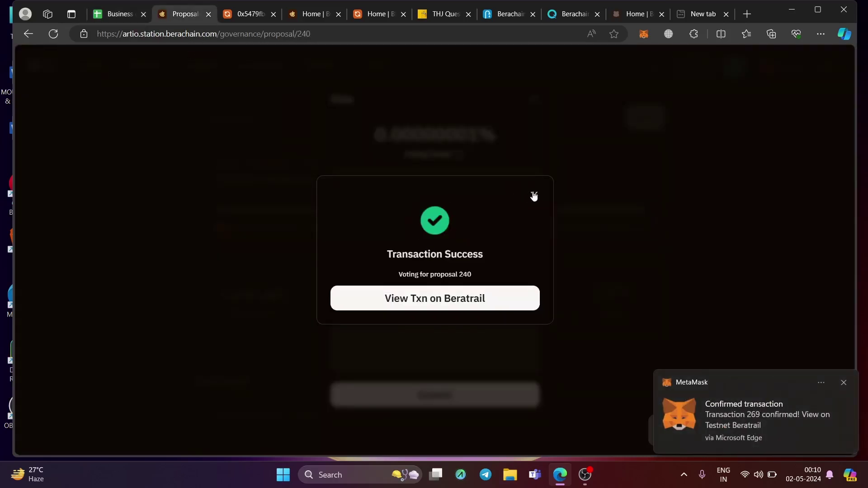
{"action": "left_click", "coordinate": [533, 195]}
{"action": "left_click", "coordinate": [242, 174]}
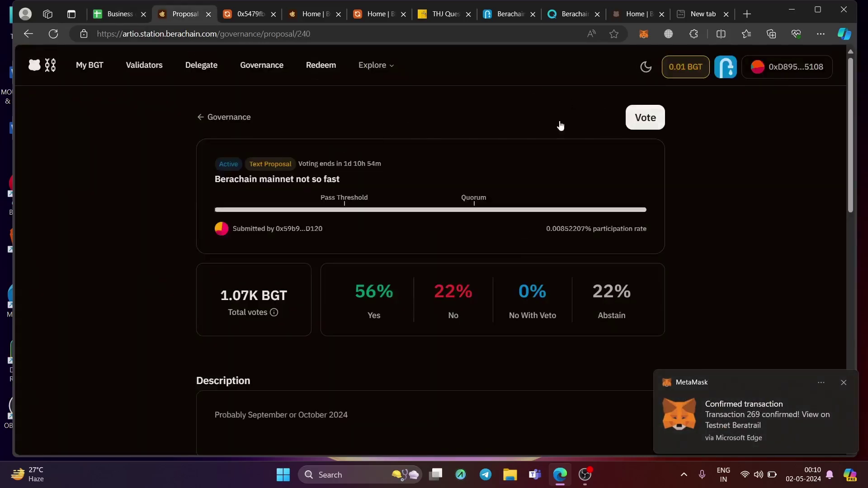
- Select the Honeybar validator from the Validators list and delegate 0.001 BGT to it
{"action": "left_click", "coordinate": [149, 71]}
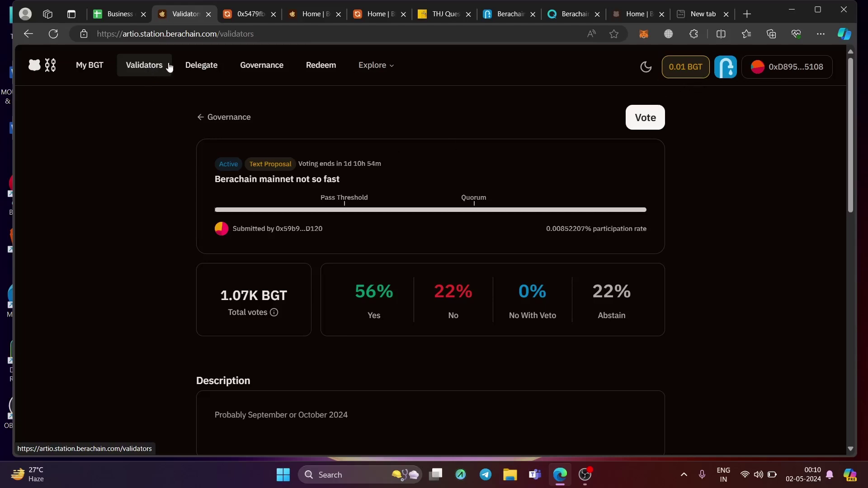
{"action": "left_click", "coordinate": [144, 67]}
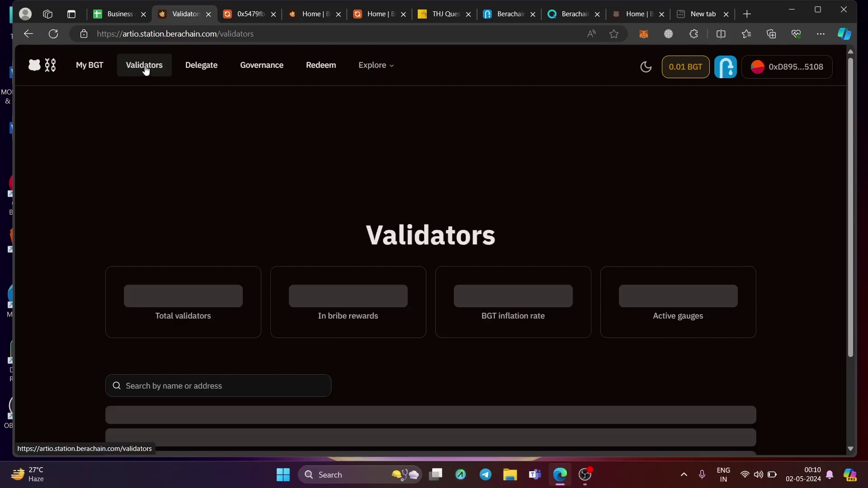
{"action": "scroll", "coordinate": [340, 207], "scroll_direction": "down", "scroll_amount": 3}
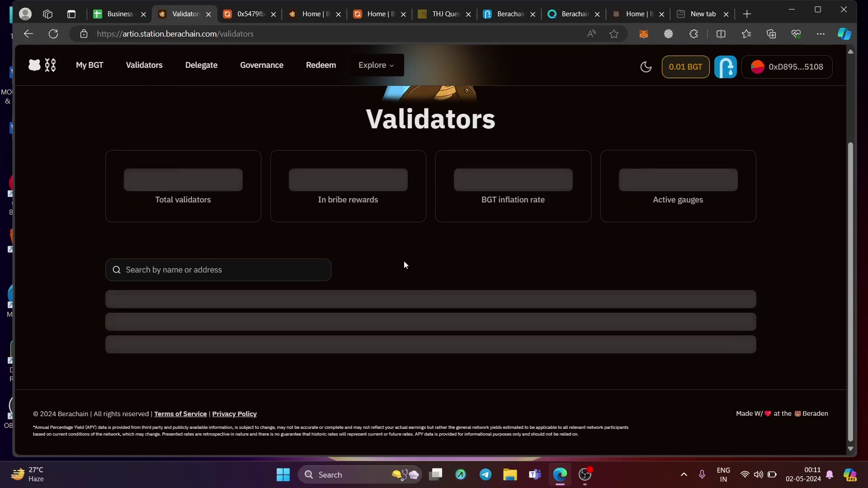
{"action": "scroll", "coordinate": [392, 163], "scroll_direction": "down", "scroll_amount": 2}
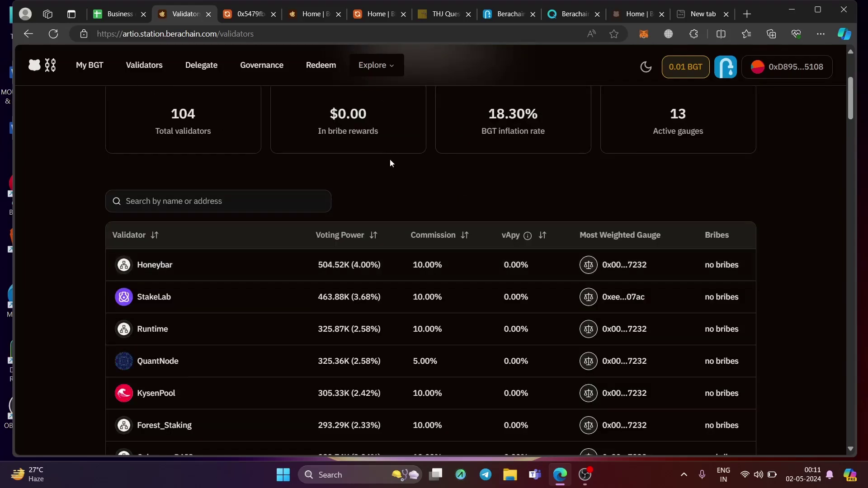
{"action": "left_click", "coordinate": [156, 265]}
{"action": "scroll", "coordinate": [445, 250], "scroll_direction": "down", "scroll_amount": 5}
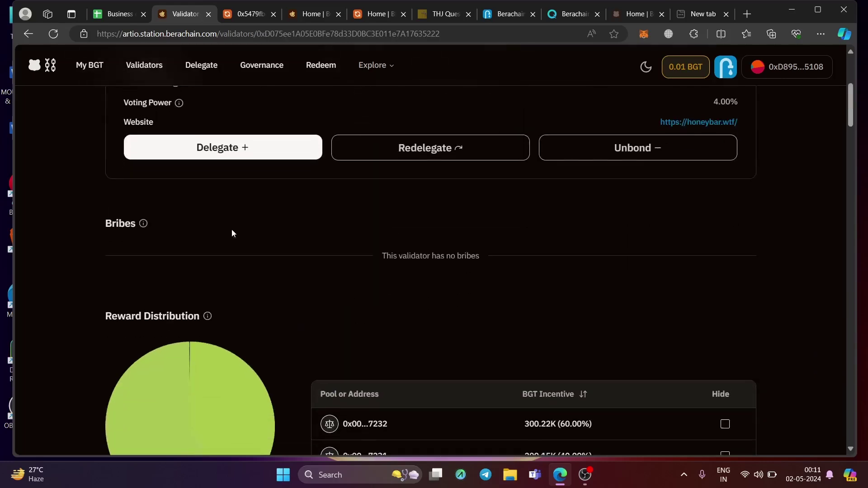
{"action": "left_click", "coordinate": [212, 145]}
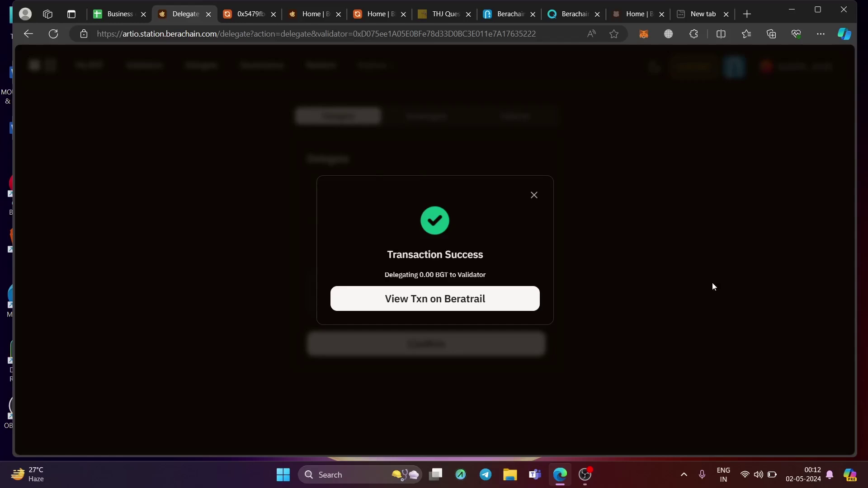
{"action": "left_click", "coordinate": [533, 201]}
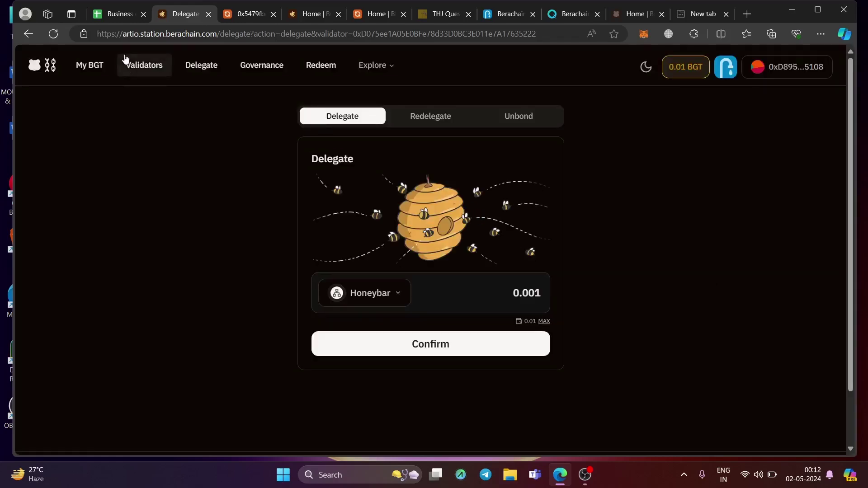
- Open the 0xswirl.io link in cell A5 of the airdrop links sheet
{"action": "left_click", "coordinate": [113, 15]}
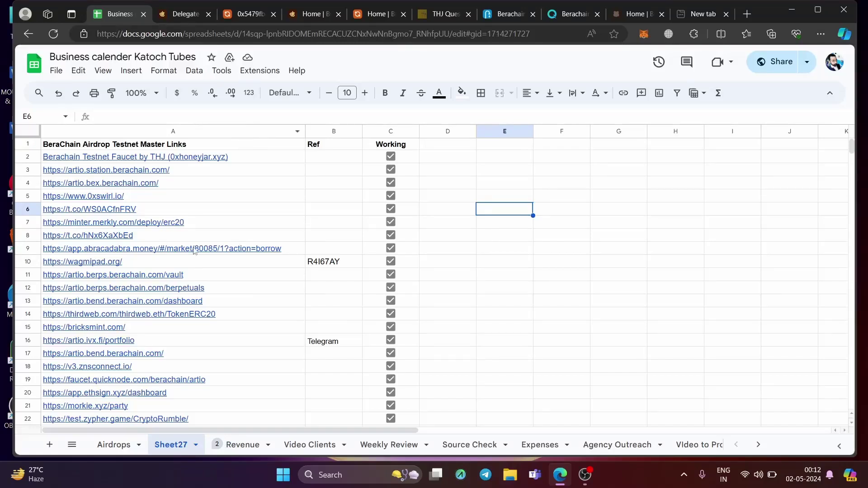
{"action": "left_click", "coordinate": [106, 195]}
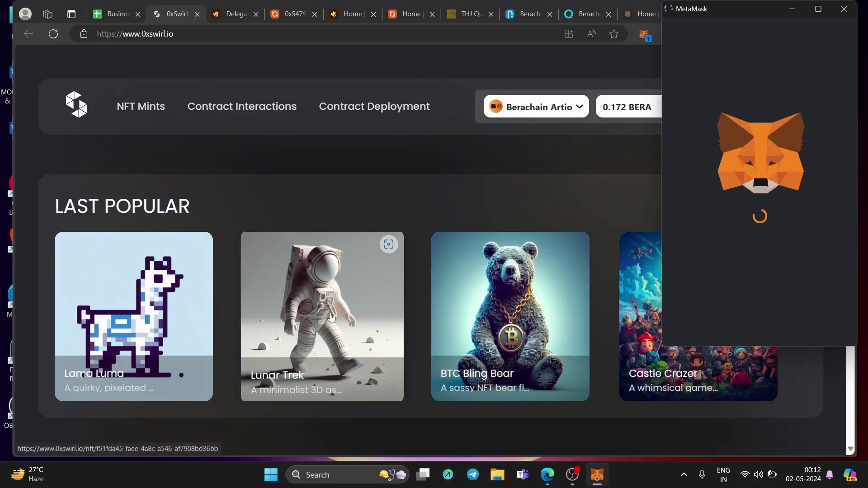
- Open the artio.ivx.fi/portfolio link from cell A16, view the IVX Trade page, then return to the sheet
{"action": "key", "text": "XF86MonBrightnessUp"}
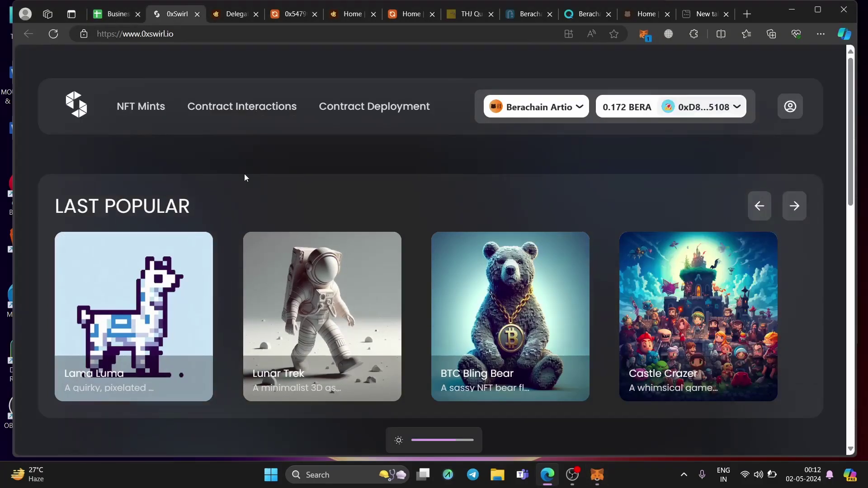
{"action": "left_click", "coordinate": [115, 14]}
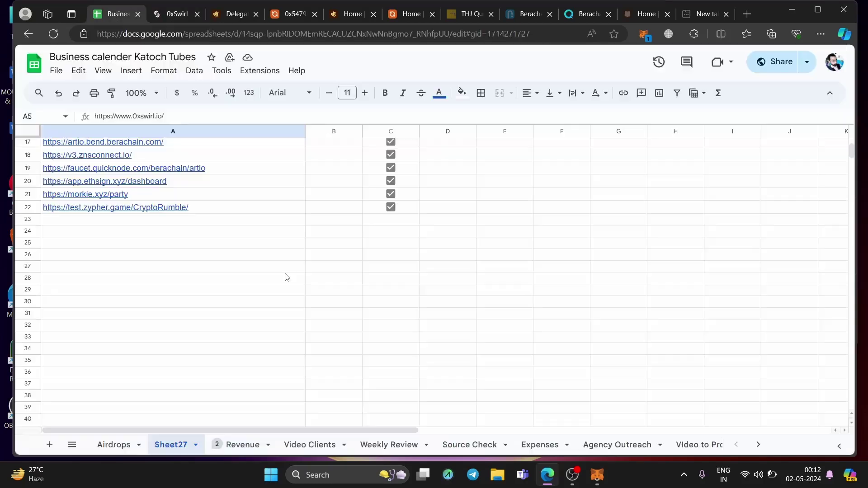
{"action": "scroll", "coordinate": [185, 306], "scroll_direction": "up", "scroll_amount": 5}
{"action": "left_click", "coordinate": [95, 341]}
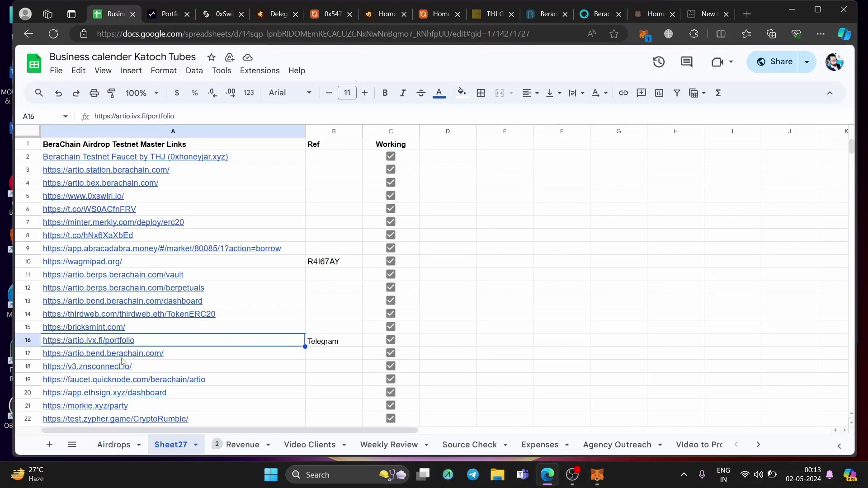
{"action": "left_click", "coordinate": [167, 14]}
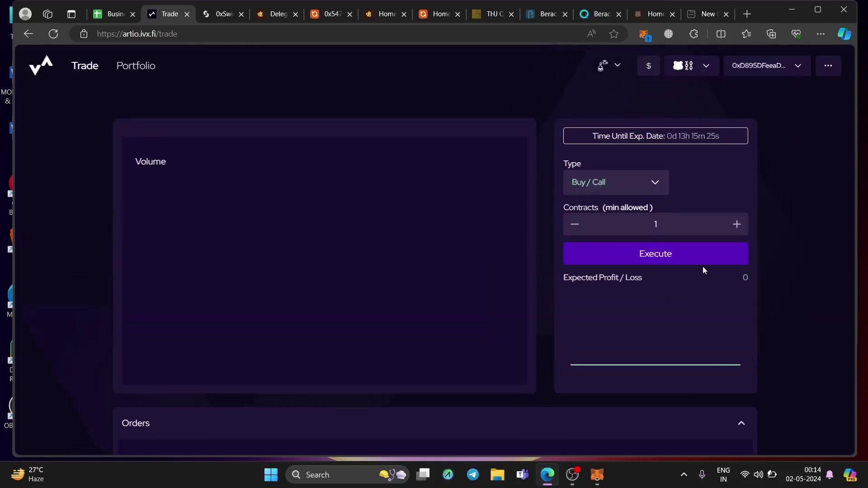
{"action": "key", "text": "ctrl+1"}
{"action": "scroll", "coordinate": [176, 304], "scroll_direction": "down", "scroll_amount": 3}
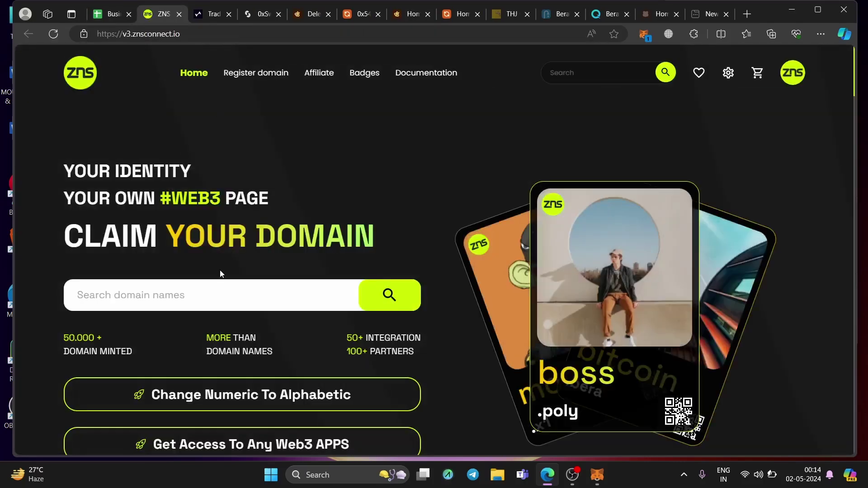
- Search for katochxcrypto1123 and add katochxcrypto1123.honey to the cart
{"action": "left_click", "coordinate": [217, 295]}
{"action": "type", "text": "katoch"}
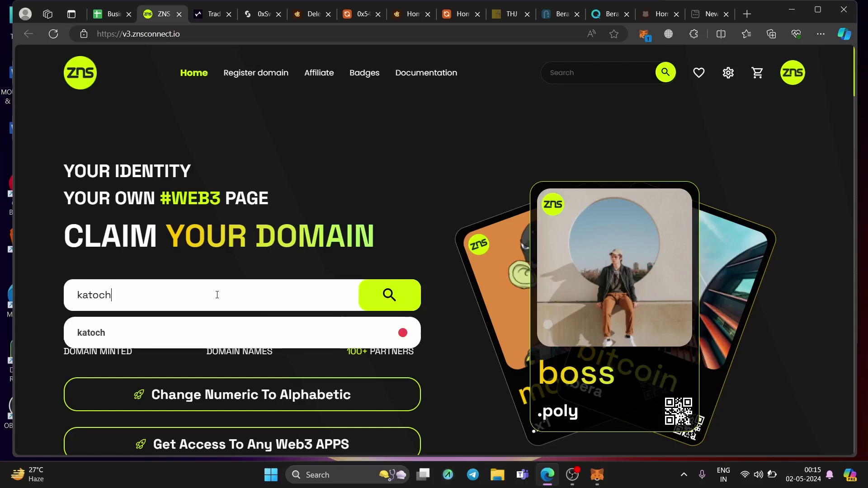
{"action": "type", "text": "xcrypto11"}
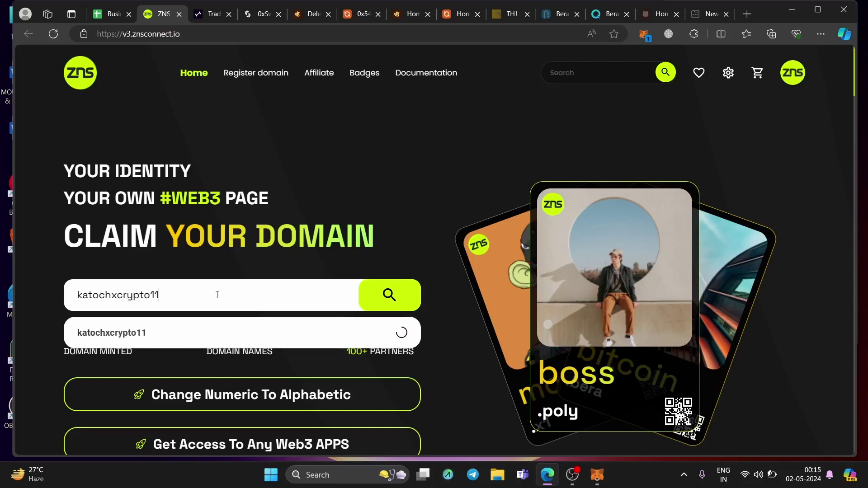
{"action": "type", "text": "23"}
{"action": "left_click", "coordinate": [382, 298]}
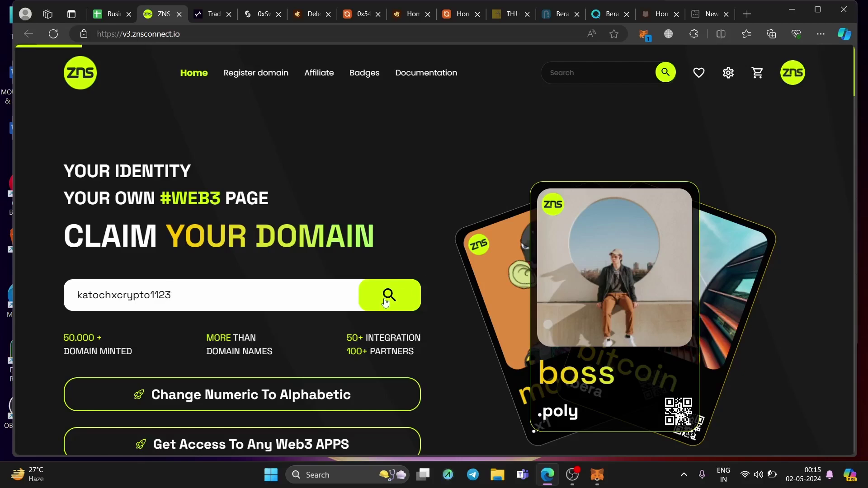
{"action": "left_click", "coordinate": [536, 375]}
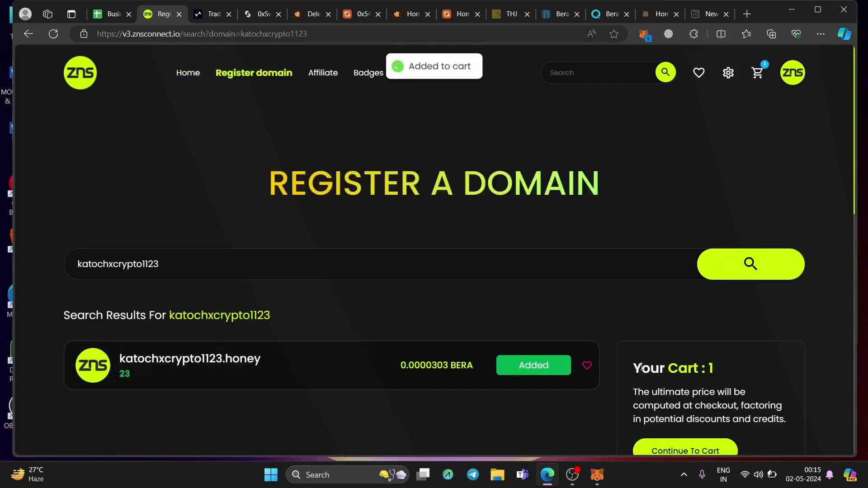
- Check out the 1-year .honey domain for 0.0000303 BERA and approve the wallet signature
{"action": "scroll", "coordinate": [697, 357], "scroll_direction": "down", "scroll_amount": 3}
{"action": "left_click", "coordinate": [692, 337]}
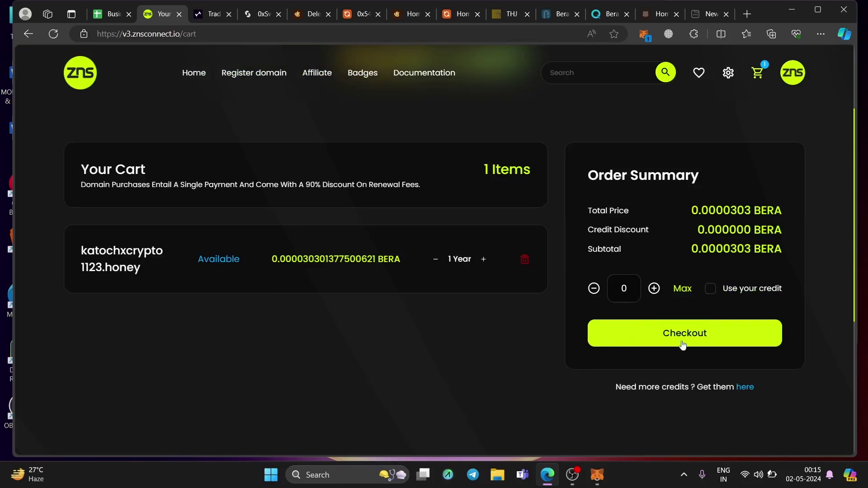
{"action": "left_click", "coordinate": [698, 339]}
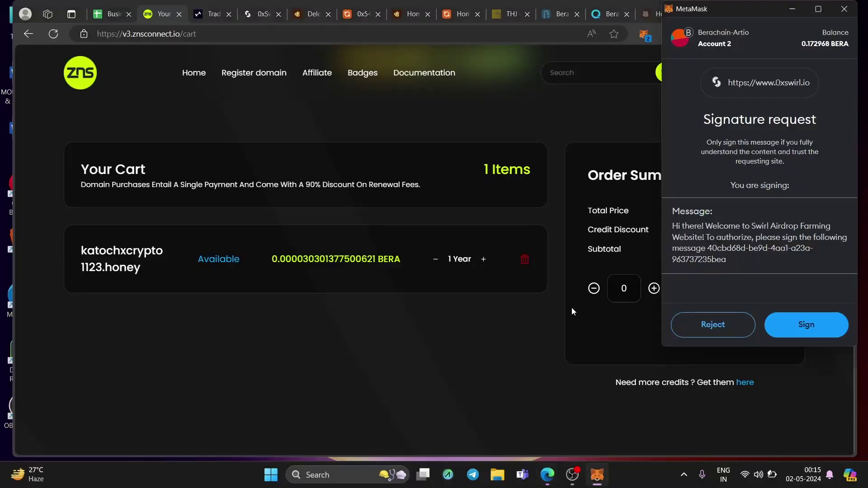
{"action": "left_click", "coordinate": [818, 337]}
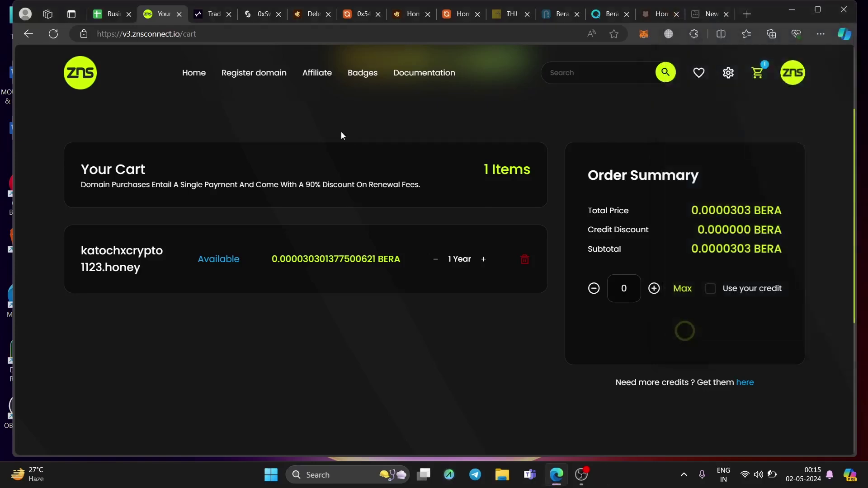
- Return to the airdrop links sheet and open the test.zypher.game Crypto Rumble link in A22
{"action": "left_click", "coordinate": [108, 14]}
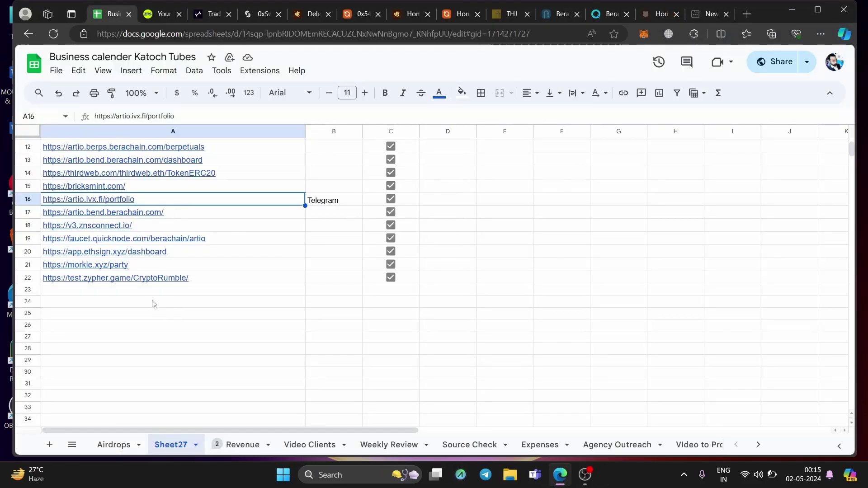
{"action": "scroll", "coordinate": [145, 273], "scroll_direction": "up", "scroll_amount": 5}
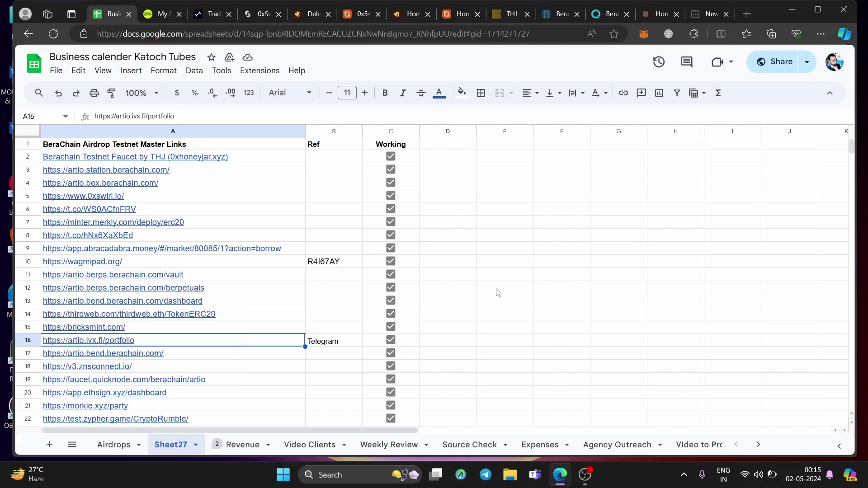
{"action": "scroll", "coordinate": [241, 308], "scroll_direction": "down", "scroll_amount": 3}
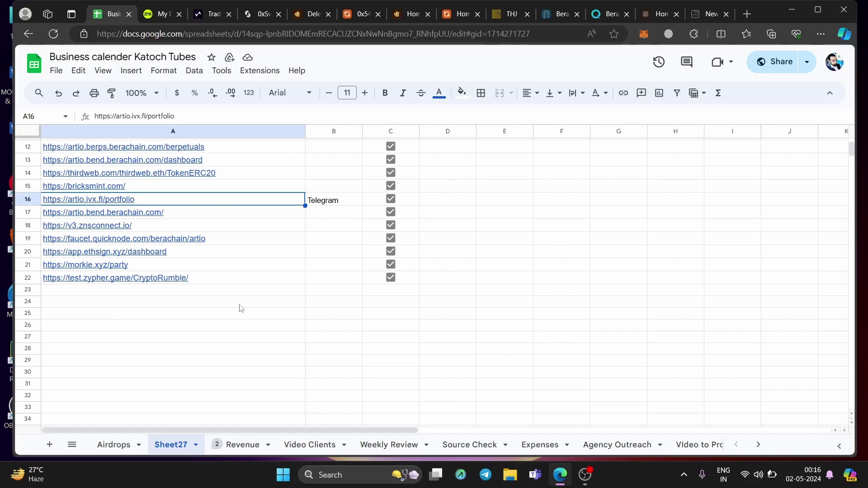
{"action": "left_click", "coordinate": [111, 280]}
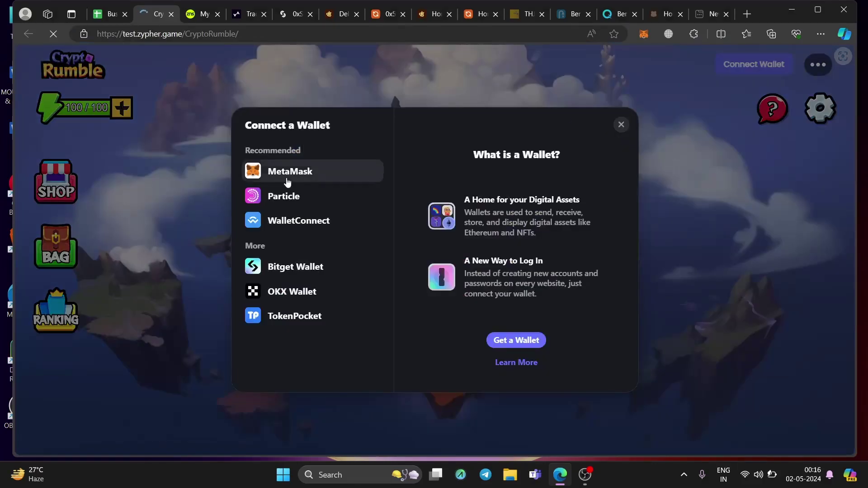
- Connect MetaMask to Crypto Rumble and mint a hero for 0.0005 BERA, confirming the transaction
{"action": "left_click", "coordinate": [289, 181]}
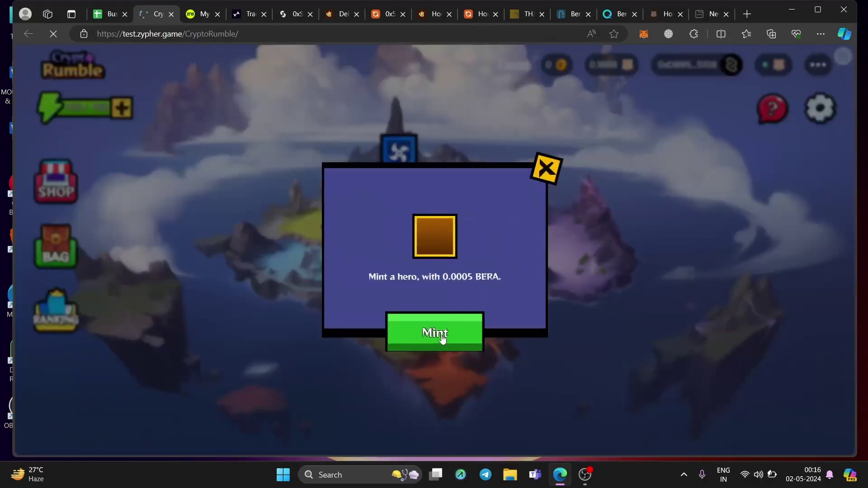
{"action": "left_click", "coordinate": [443, 340]}
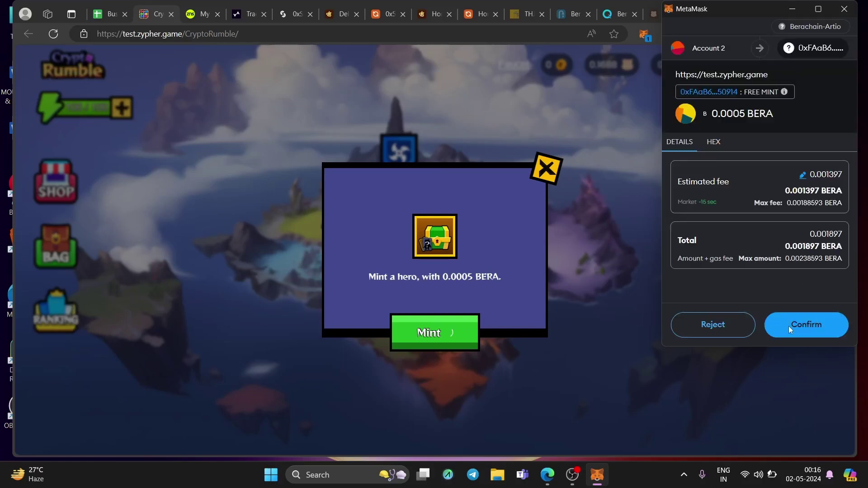
{"action": "left_click", "coordinate": [811, 324]}
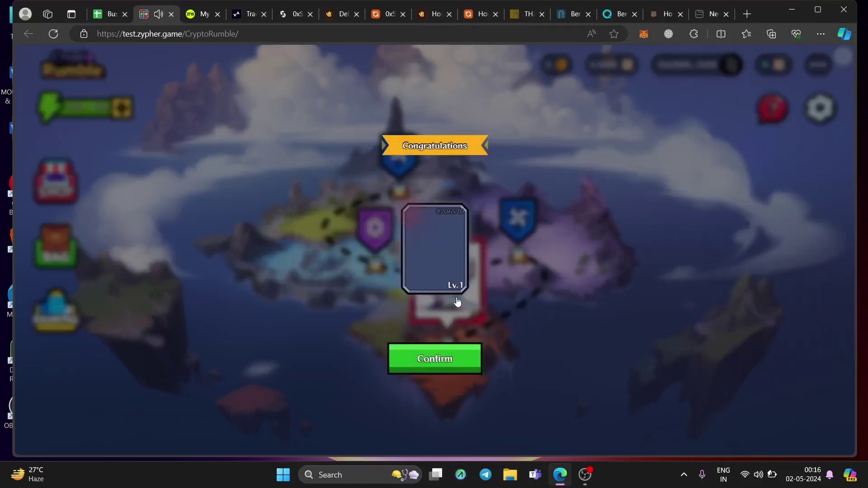
- Accept the minted hero and swap a blue tile with a purple one against the boss
{"action": "left_click", "coordinate": [443, 355]}
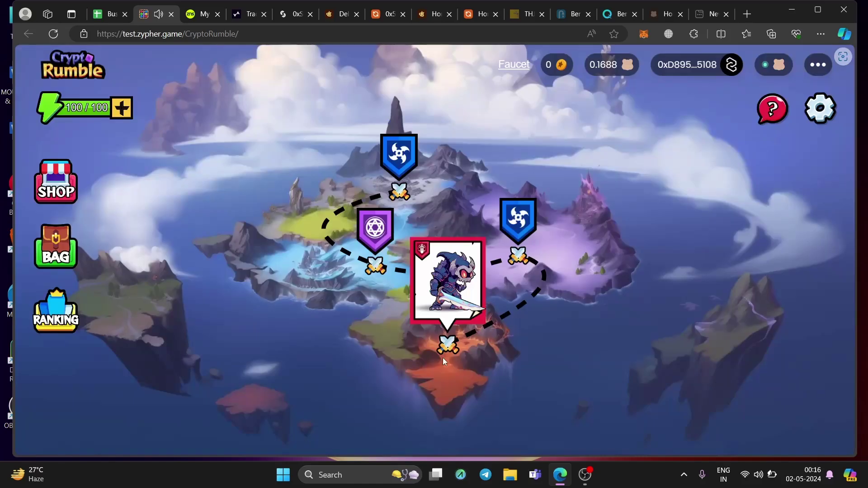
{"action": "left_click", "coordinate": [443, 316]}
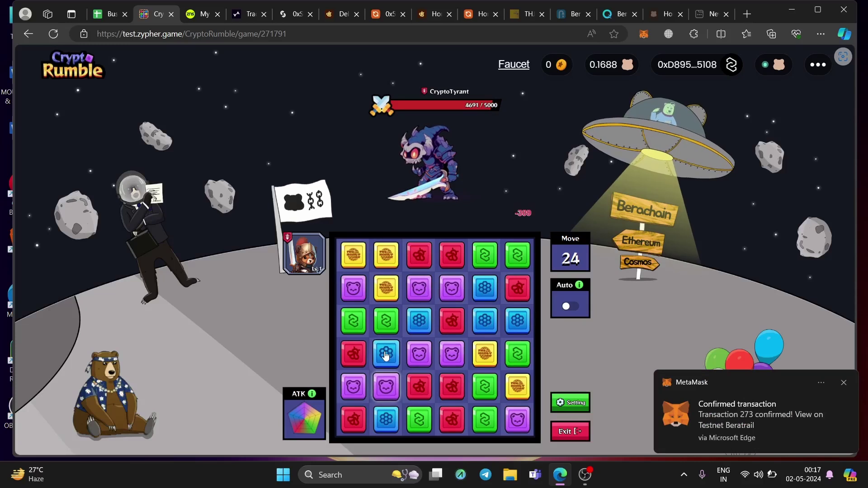
{"action": "left_click_drag", "start_coordinate": [385, 356], "coordinate": [386, 386]}
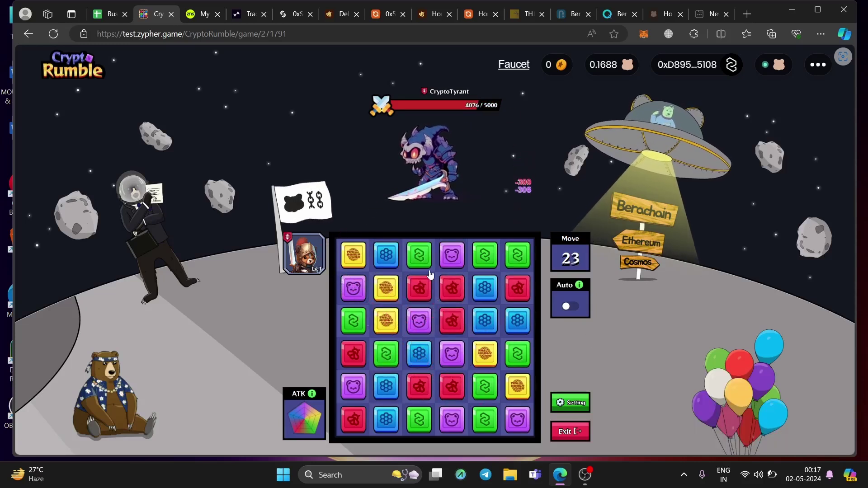
- Close the game tab and reselect the Crypto Rumble link in cell A22
{"action": "key", "text": "ctrl+w"}
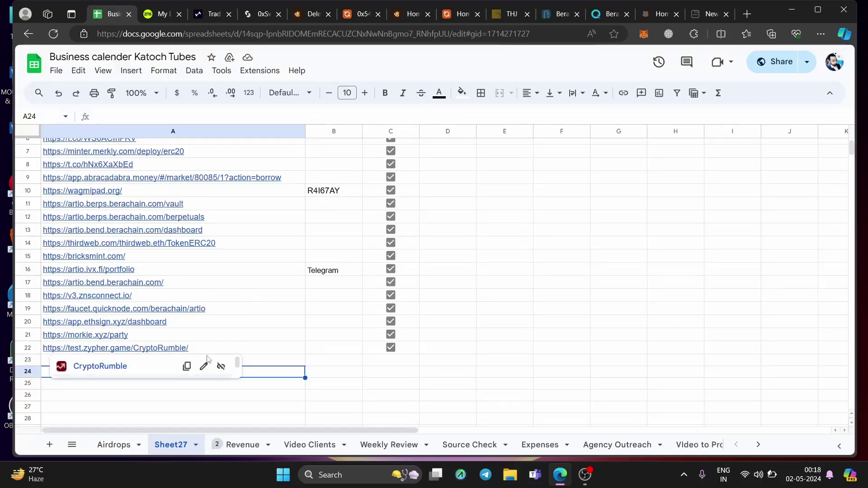
{"action": "mouse_move", "coordinate": [208, 354]}
{"action": "left_click", "coordinate": [247, 351]}
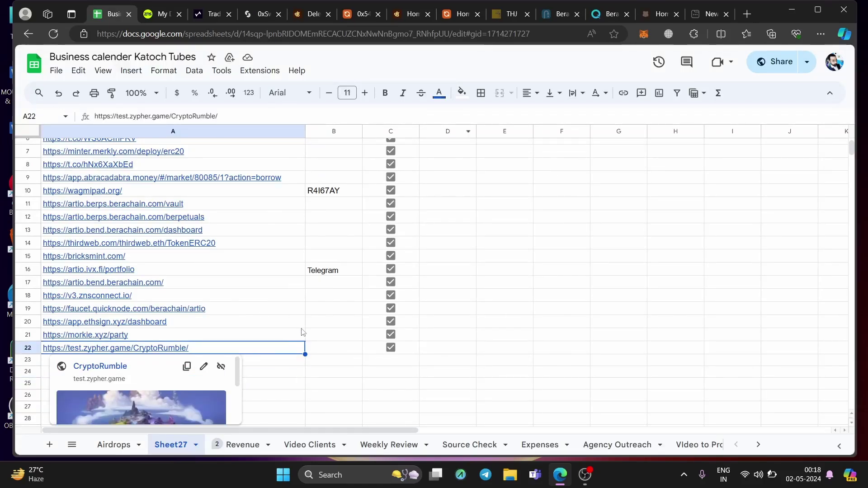
- Review Sheet27 from the top and select column A to count its 22 links
{"action": "scroll", "coordinate": [303, 337], "scroll_direction": "up", "scroll_amount": 3}
{"action": "mouse_move", "coordinate": [140, 168]}
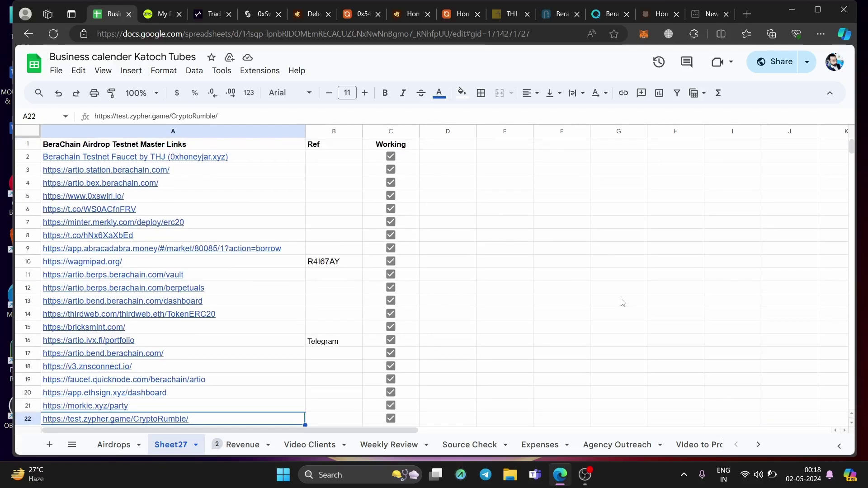
{"action": "scroll", "coordinate": [386, 311], "scroll_direction": "down", "scroll_amount": 5}
{"action": "scroll", "coordinate": [387, 310], "scroll_direction": "up", "scroll_amount": 5}
{"action": "left_click", "coordinate": [128, 132]}
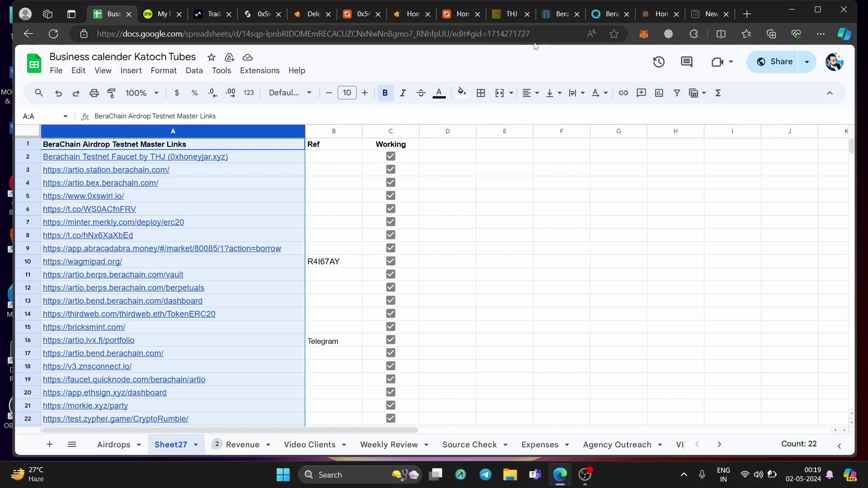
{"action": "left_click", "coordinate": [608, 14]}
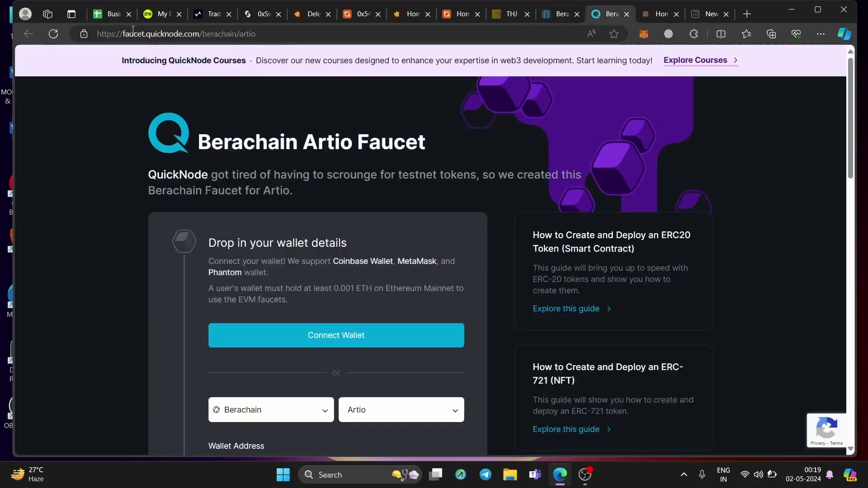
{"action": "left_click", "coordinate": [208, 16]}
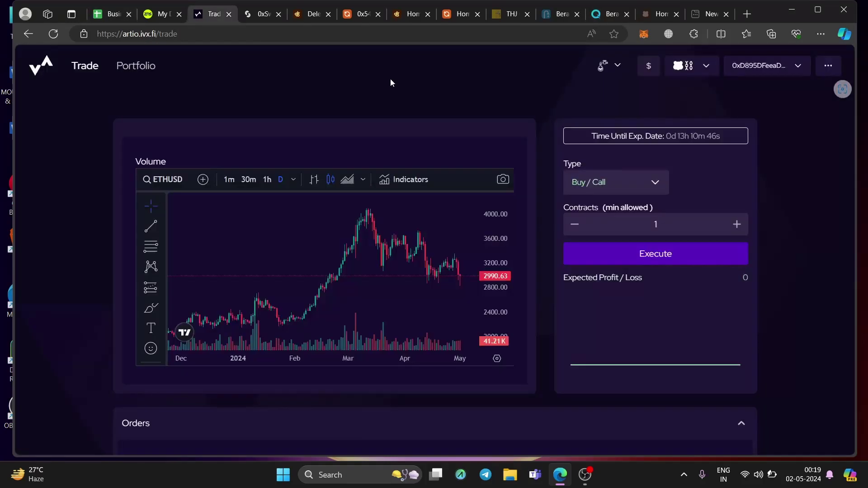
{"action": "left_click", "coordinate": [408, 16]}
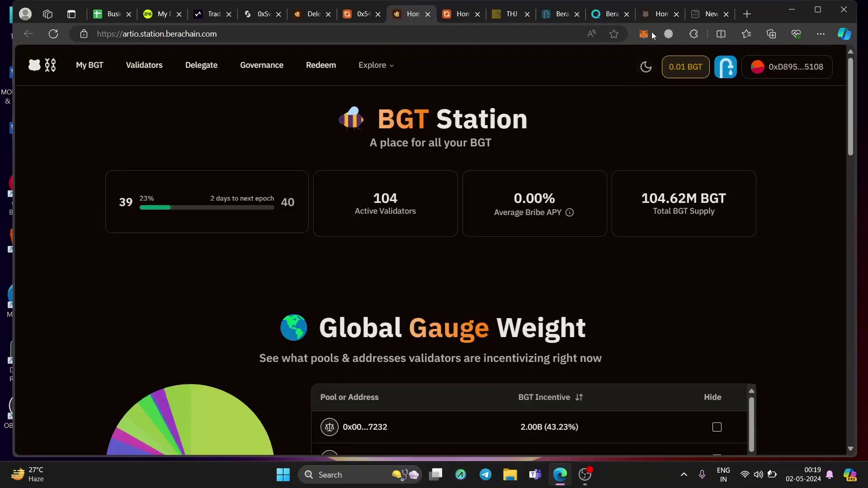
{"action": "left_click", "coordinate": [652, 16]}
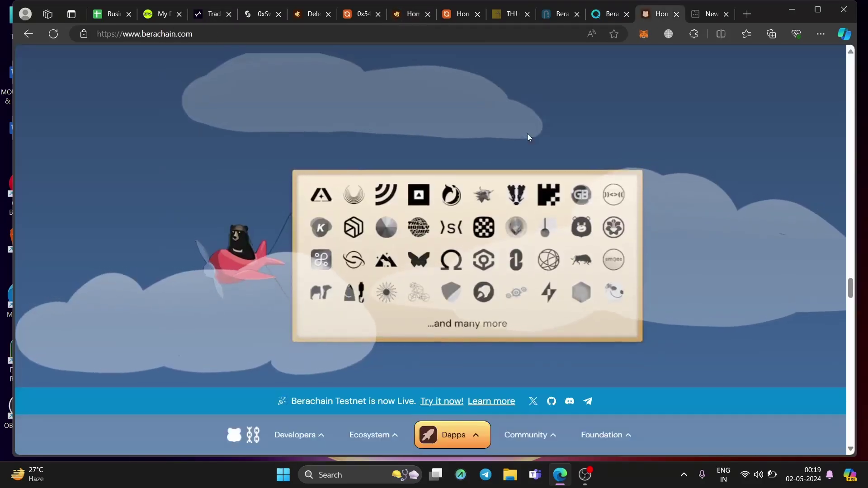
{"action": "left_click", "coordinate": [100, 17]}
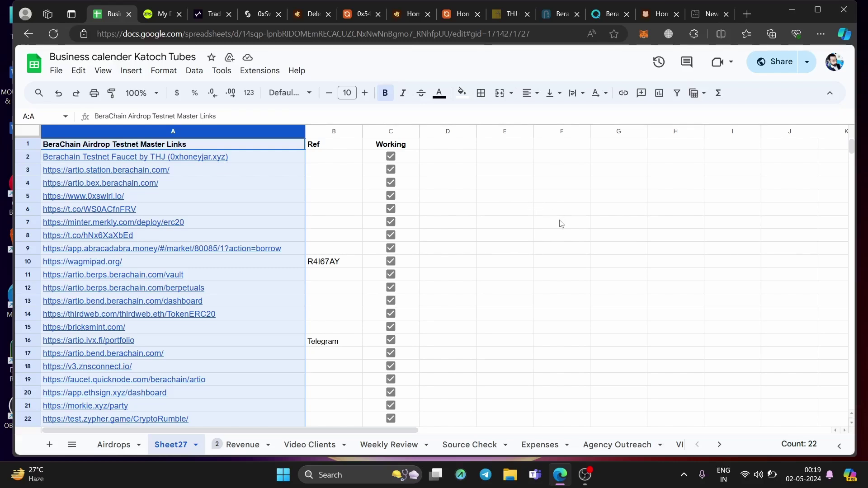
{"action": "left_click", "coordinate": [531, 233]}
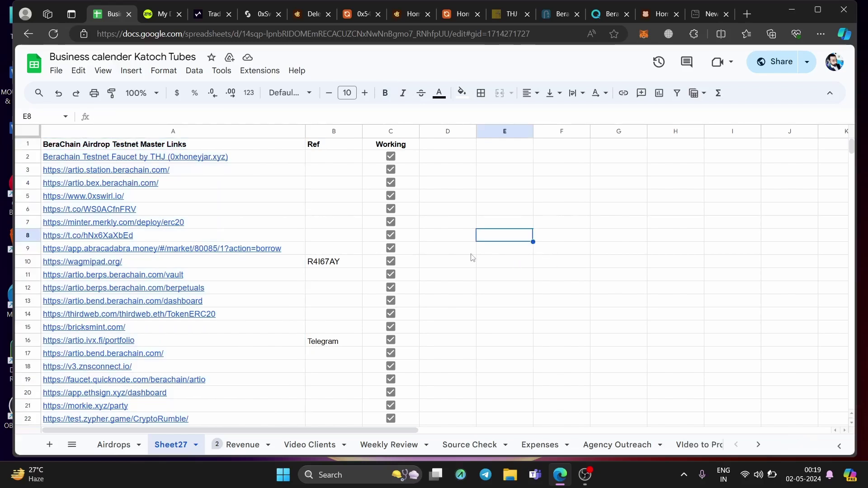
{"action": "left_click", "coordinate": [303, 212]}
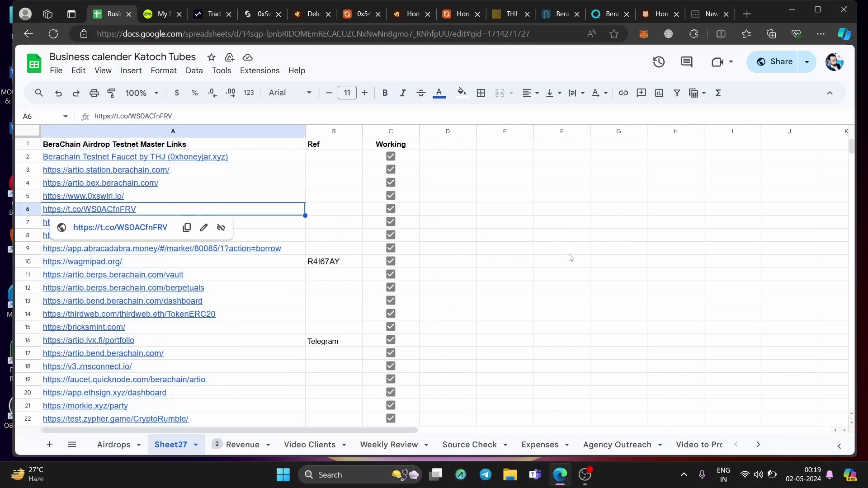